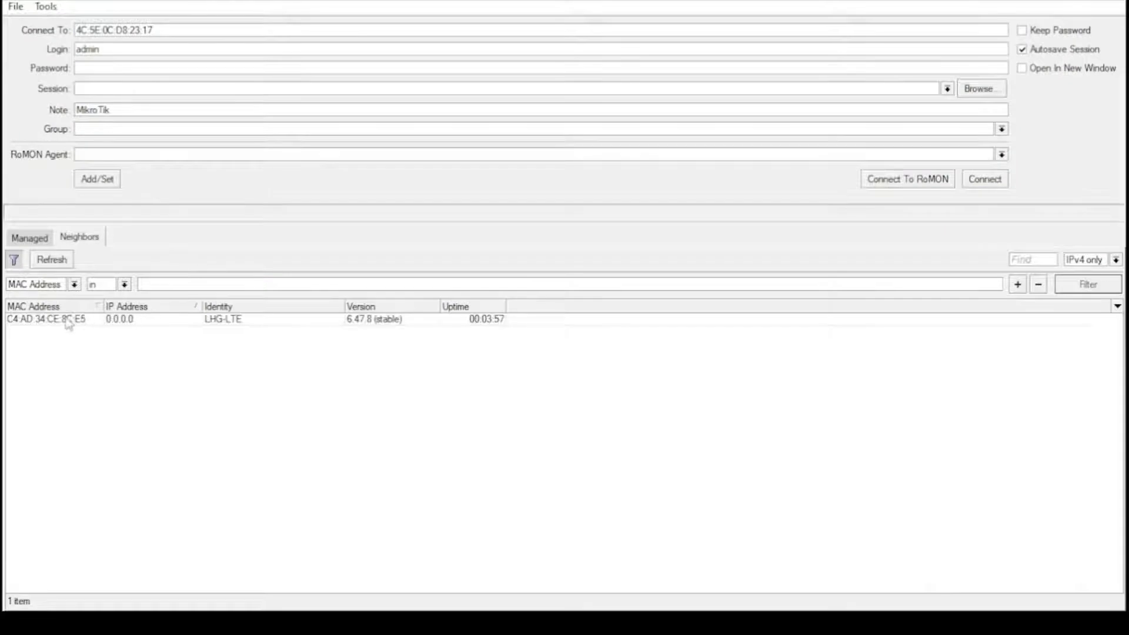
Connect to the neighbouring LHG-LTE router with the admin login and open a new terminal.
left_click(67, 323)
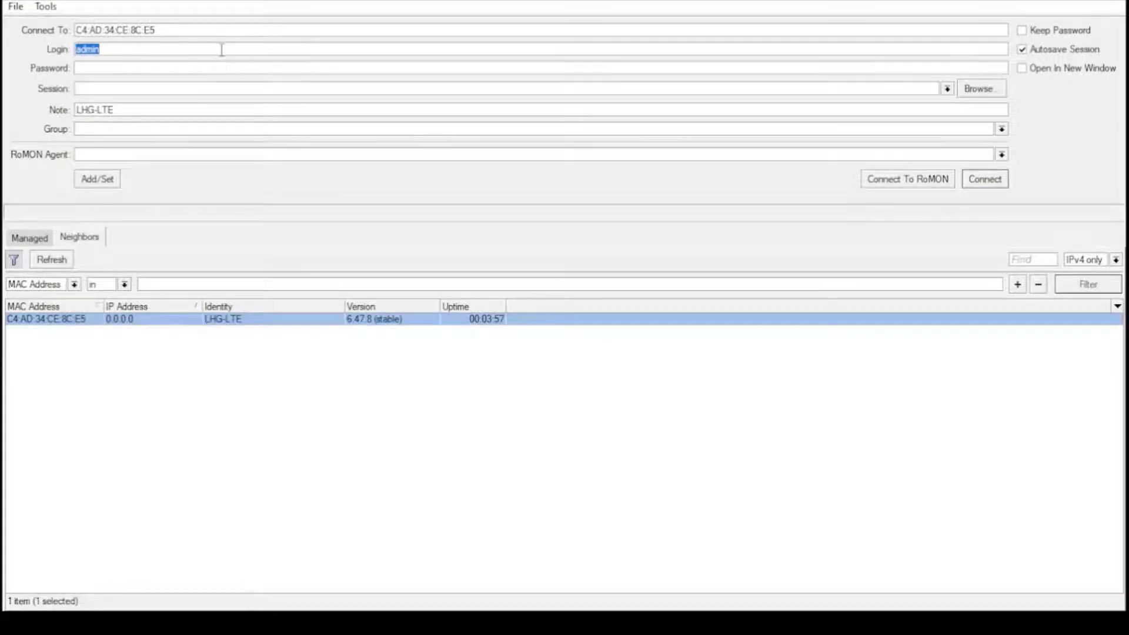
left_click(980, 183)
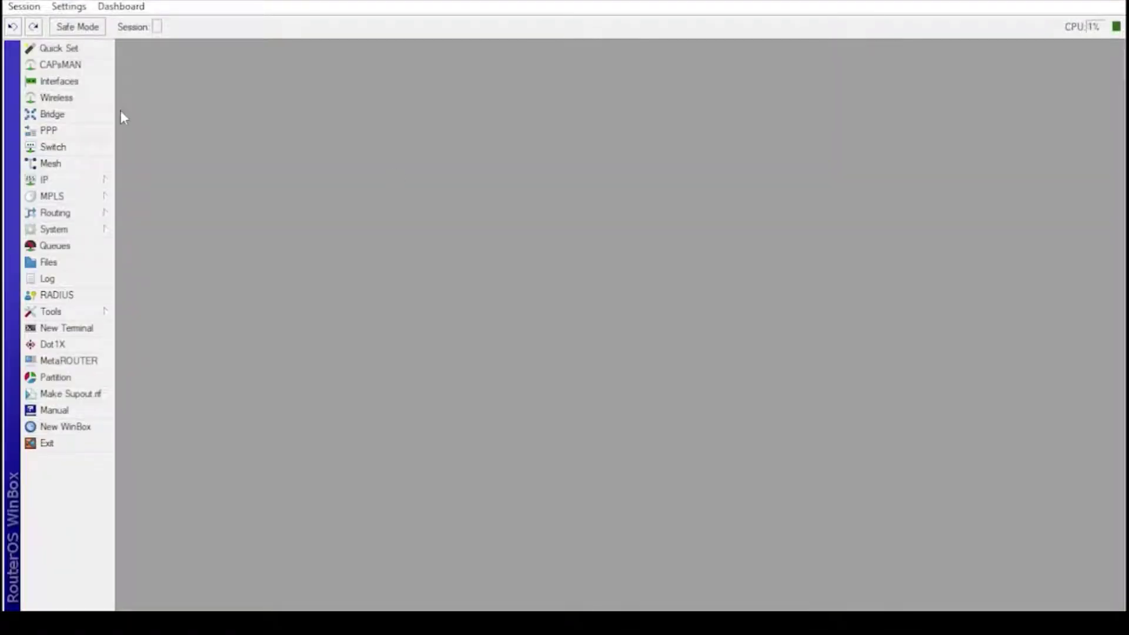
left_click(83, 330)
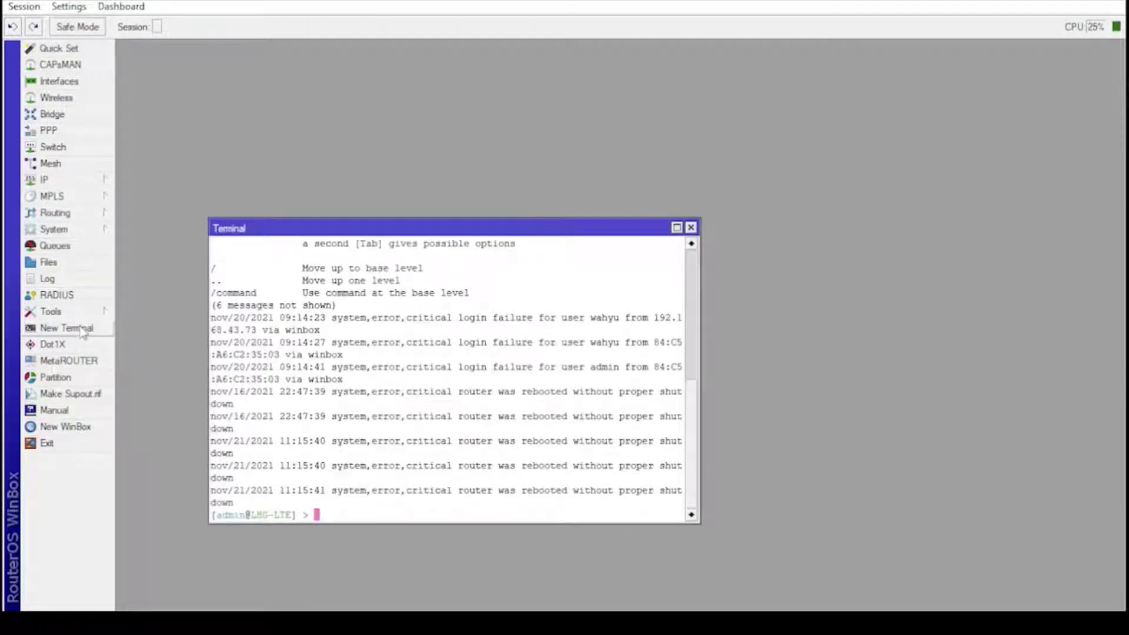
Clear the terminal, test the internet connection by pinging google.com, and close the terminal after stopping the ping.
key("ctrl+l")
type("ping google.com")
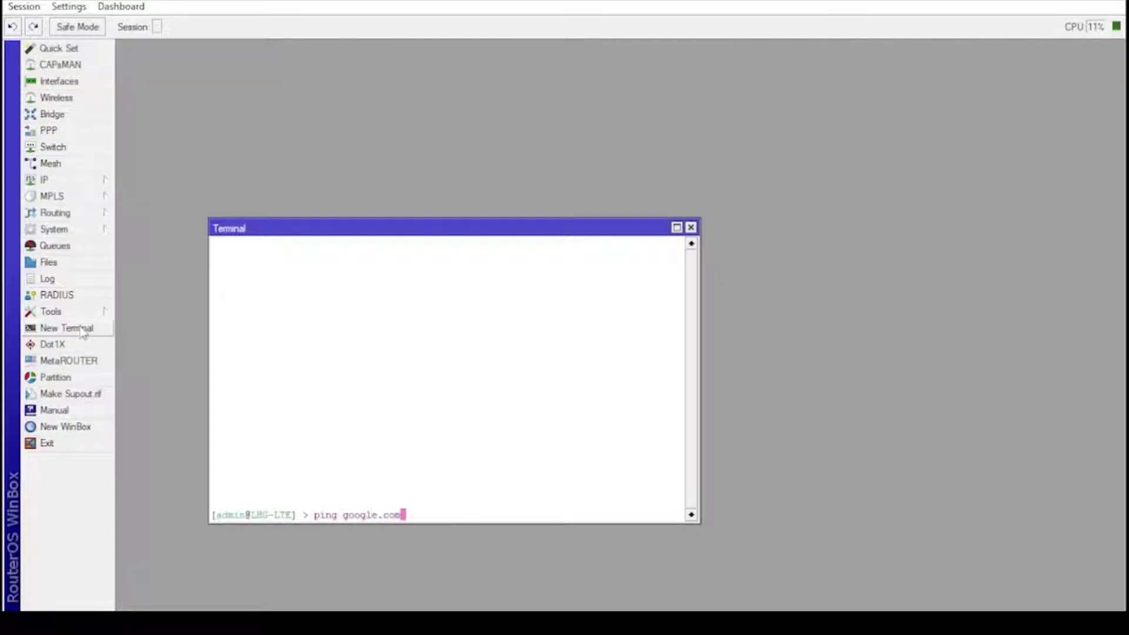
key("Return")
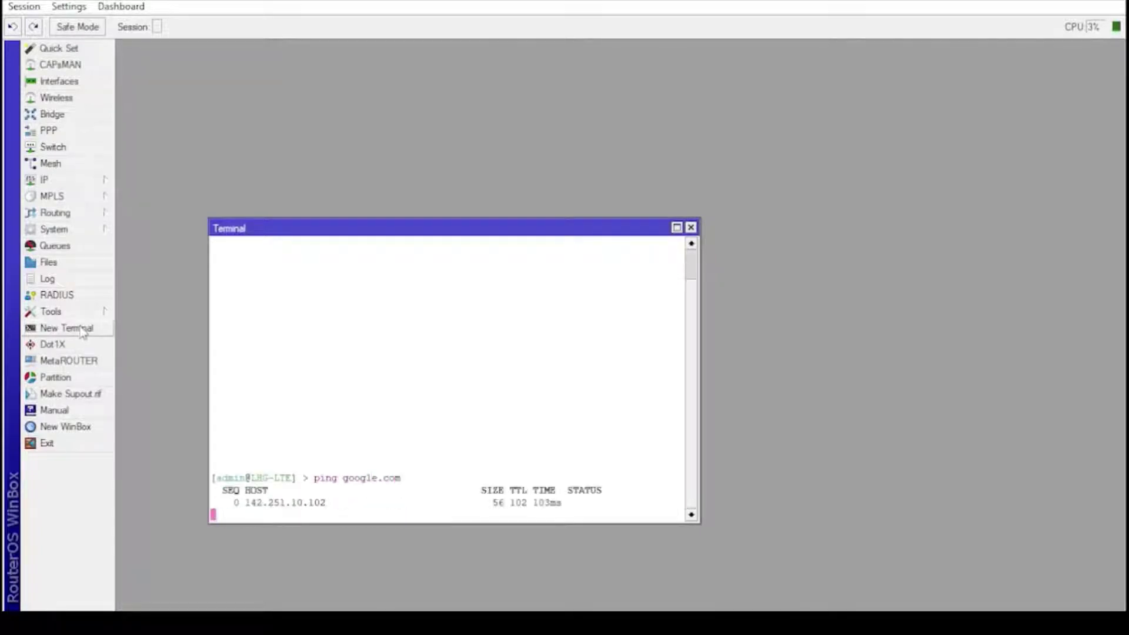
key("ctrl+c")
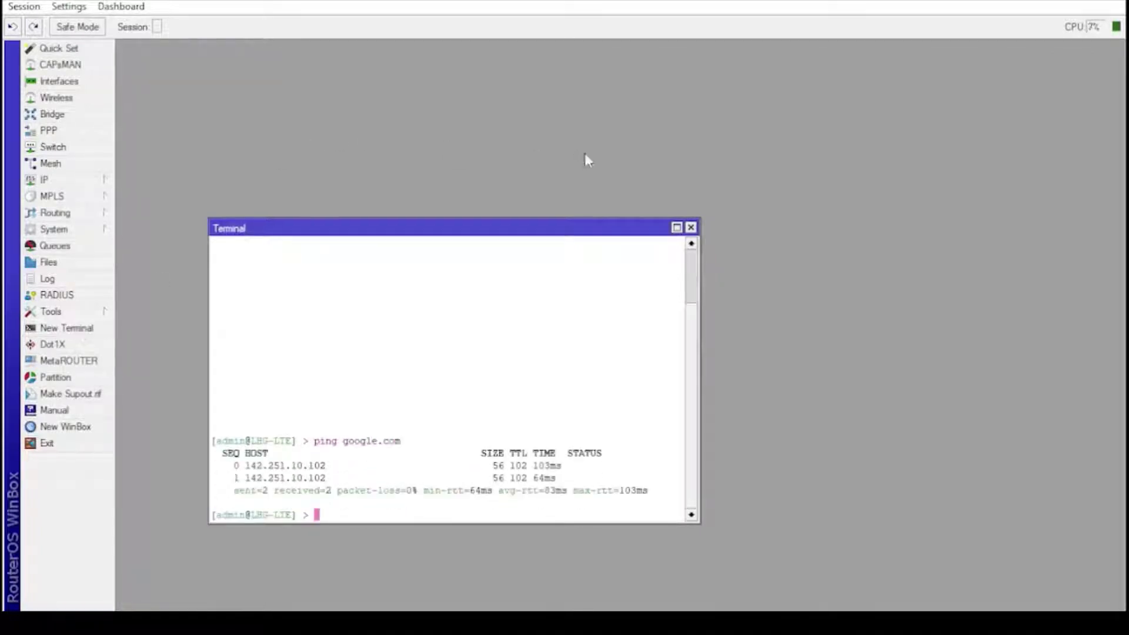
left_click(691, 228)
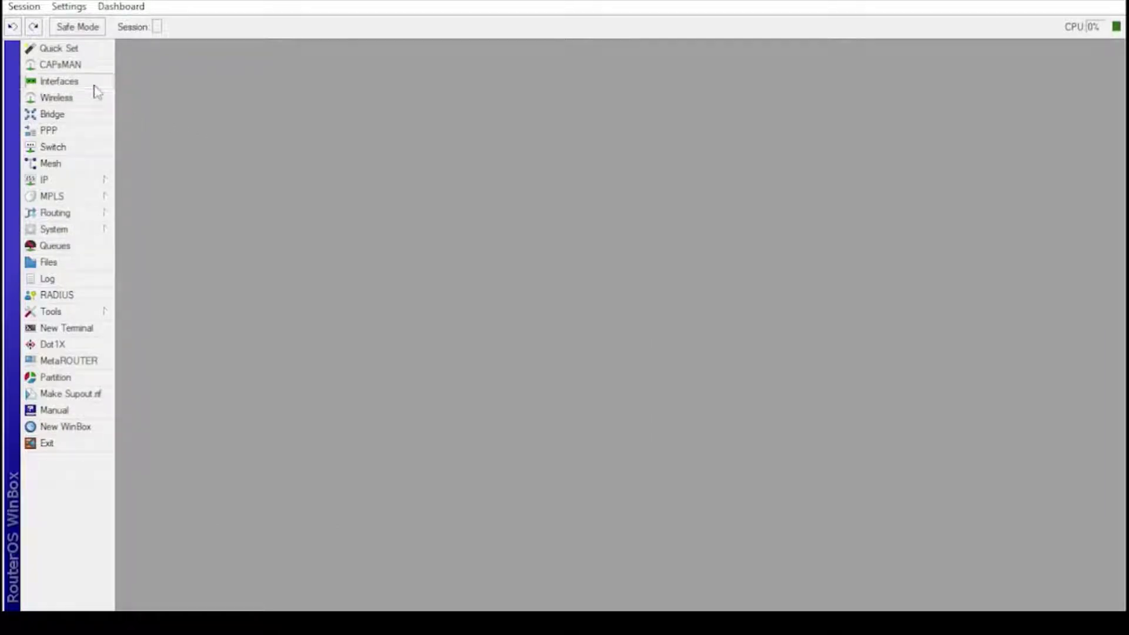
Create a VLAN interface named VLAN-10 with VLAN ID 10 on ether1.
left_click(71, 81)
left_click(626, 213)
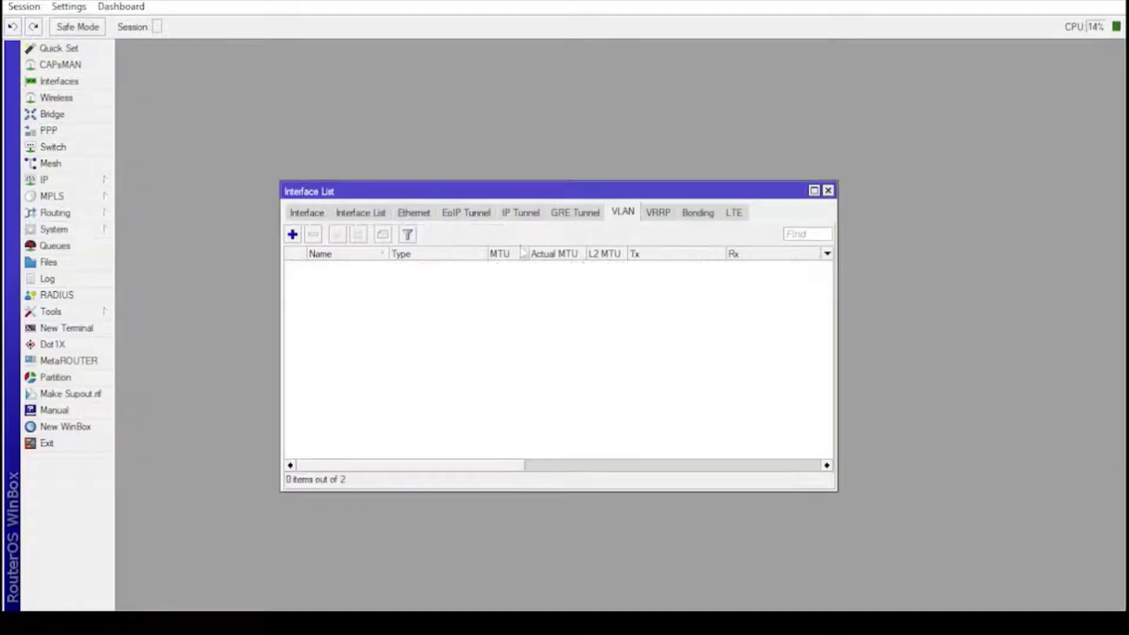
left_click(293, 235)
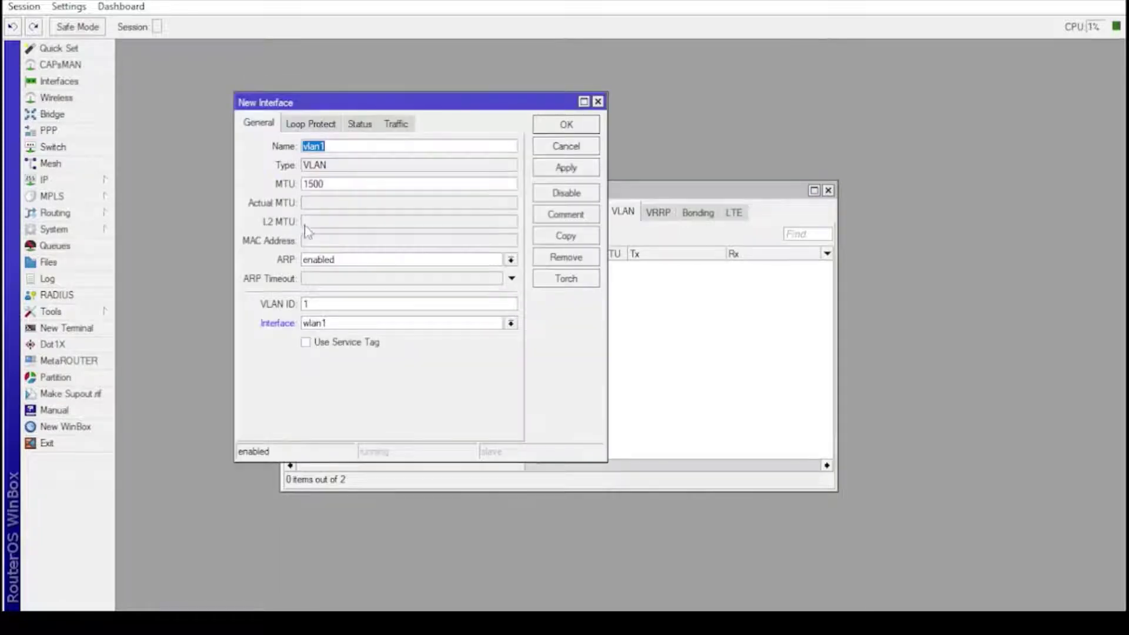
type("VLAN-10")
left_click(356, 322)
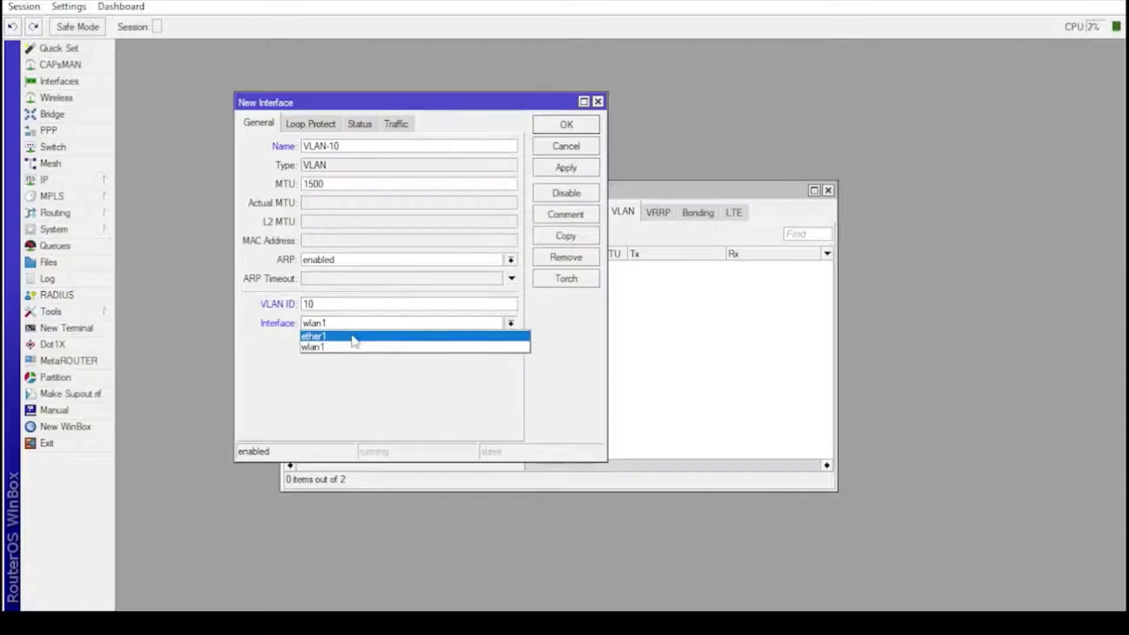
left_click(355, 340)
left_click(567, 169)
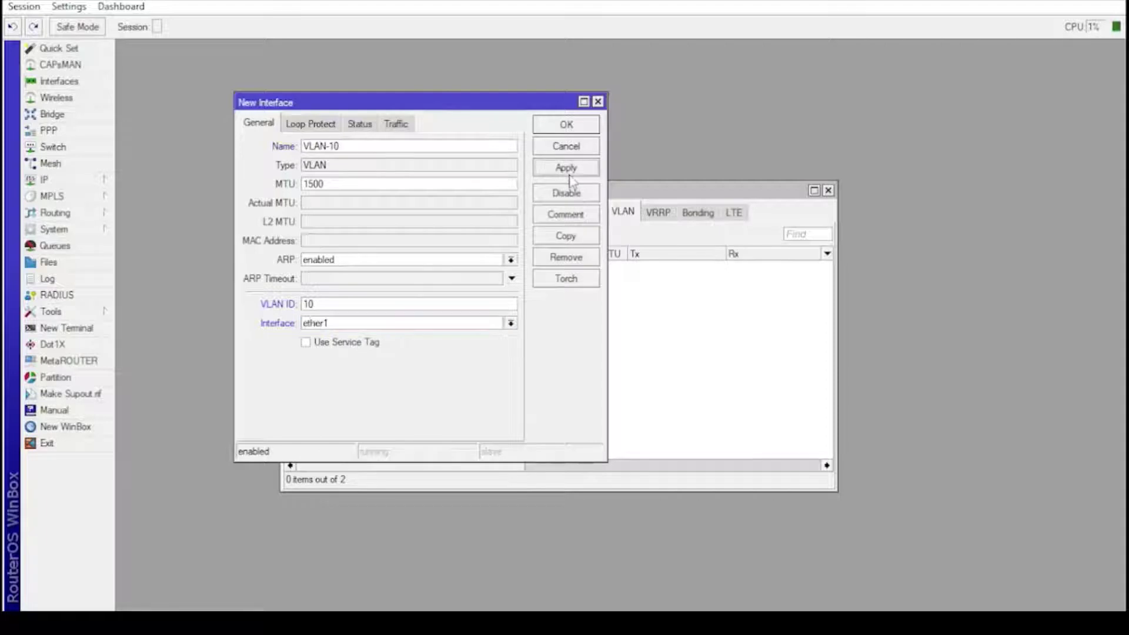
Copy VLAN-10 to create an interface named VLAN-172 with VLAN ID 172 on ether1.
left_click(565, 236)
type("VLAN-172")
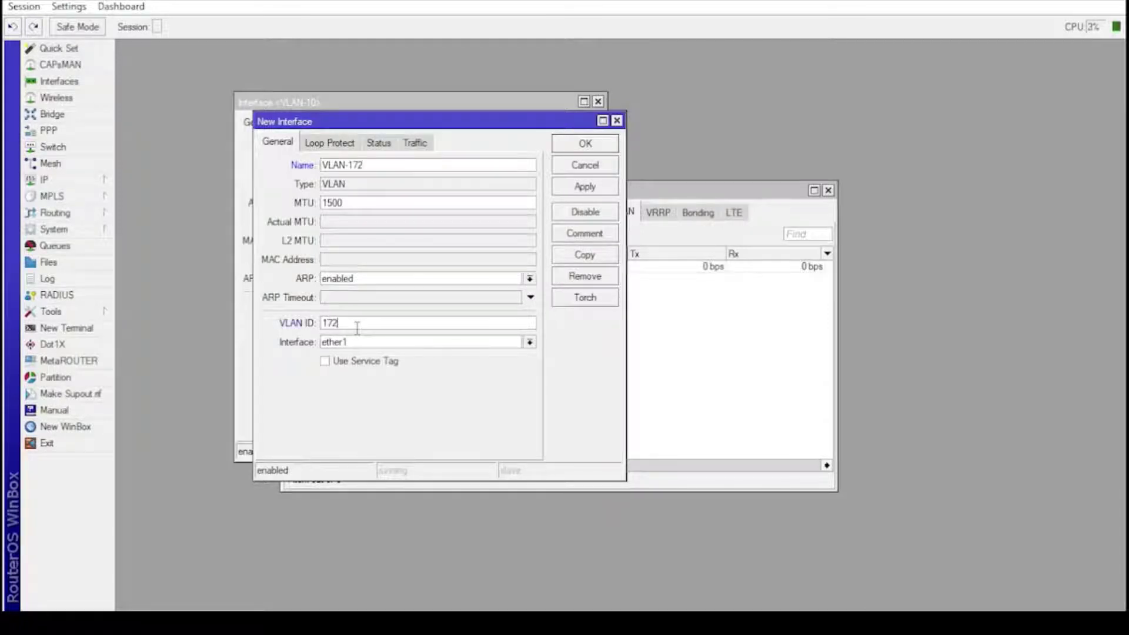
left_click(575, 194)
Copy VLAN-172 to create an interface named VLAN-192 with VLAN ID 192 on ether1, then close the interface dialogs.
left_click(584, 254)
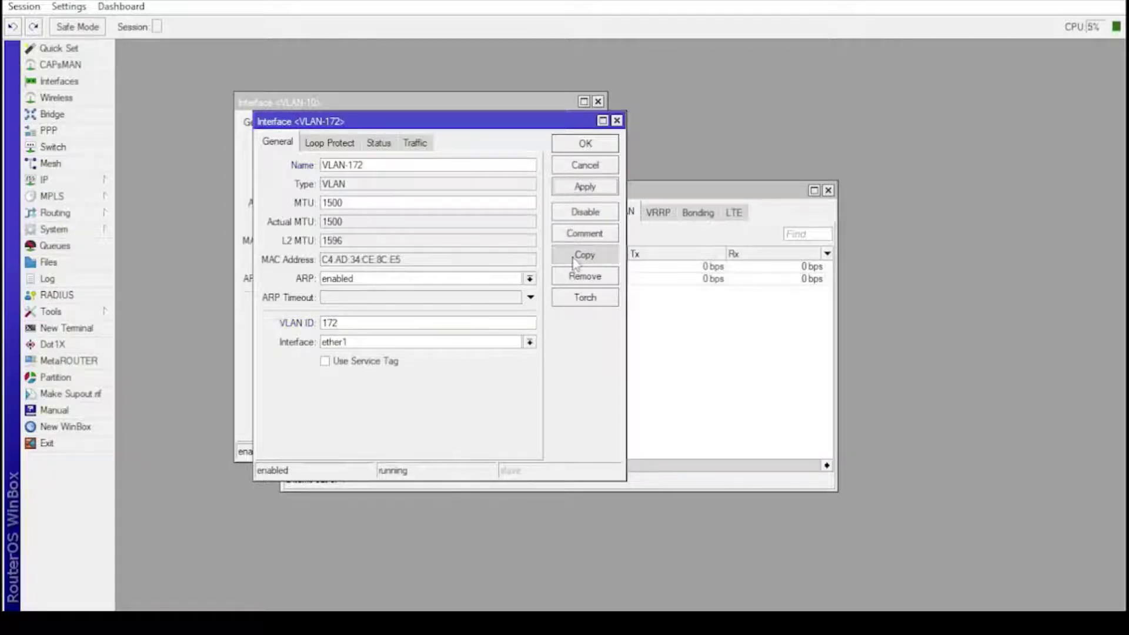
type("VLAN")
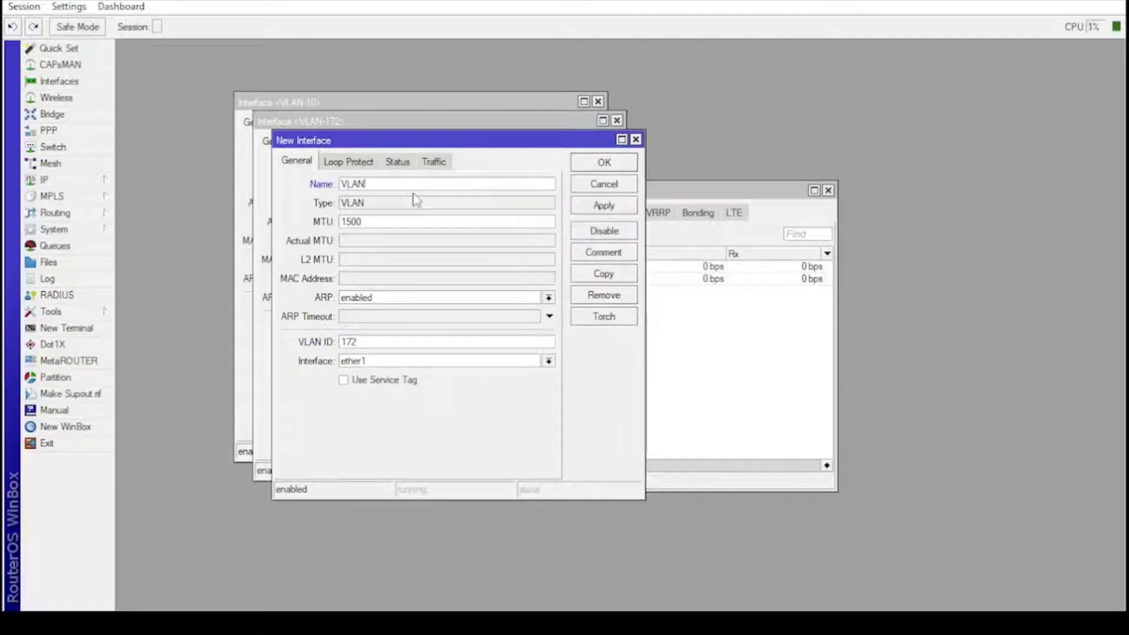
type("-192")
left_click(380, 341)
left_click(603, 205)
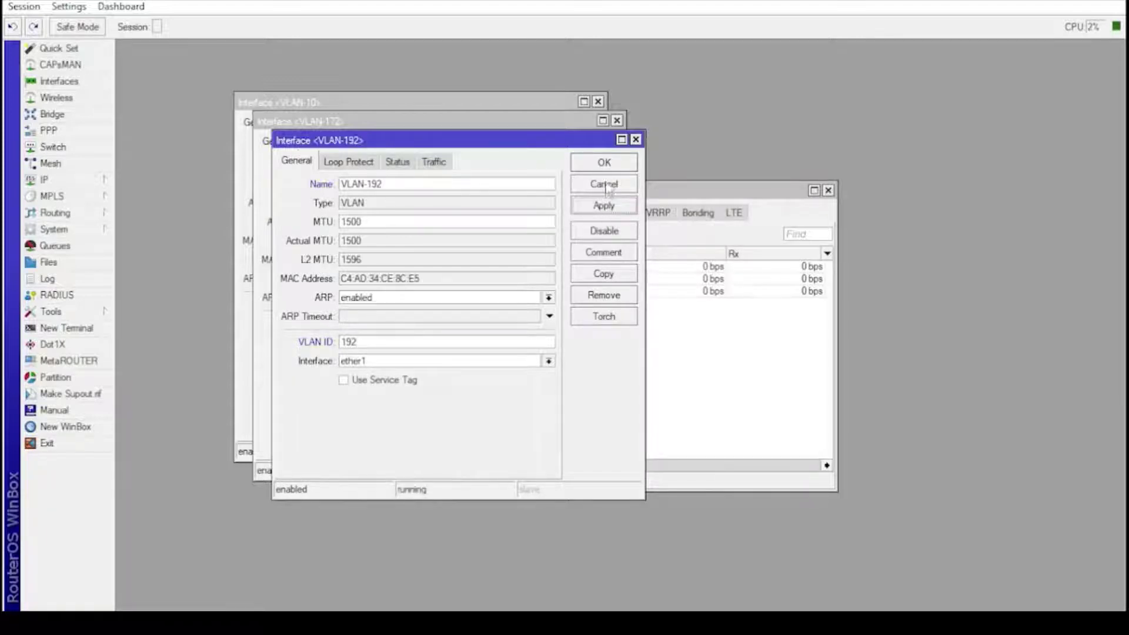
left_click(605, 166)
left_click(587, 146)
left_click(577, 131)
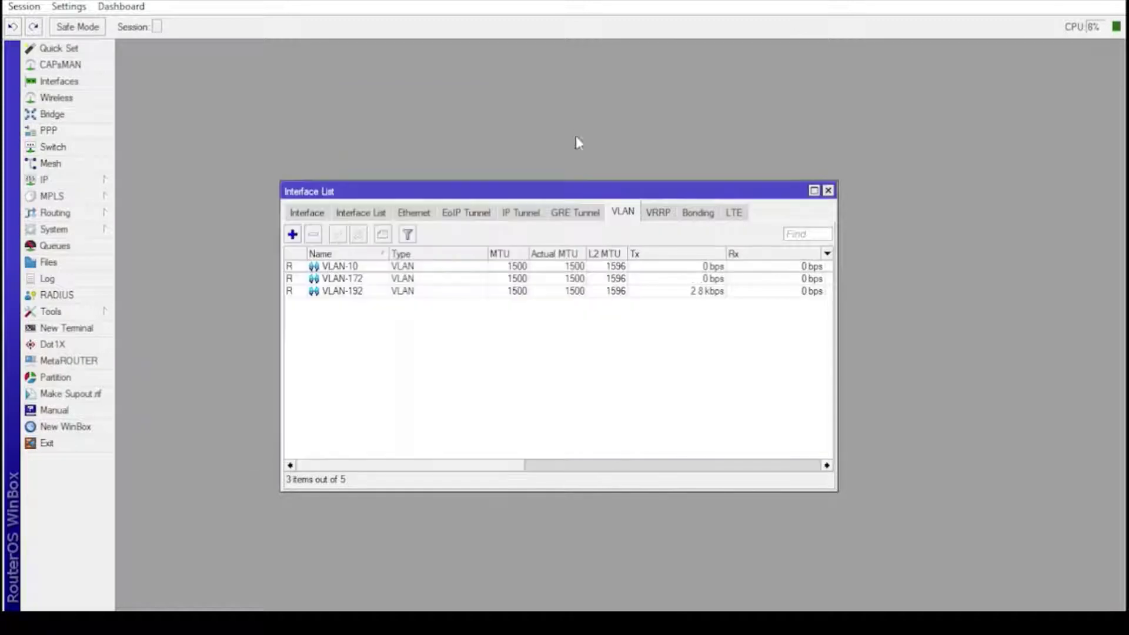
Add the IP address 10.1.2.1/24 to the VLAN-10 interface.
left_click(93, 182)
left_click(139, 214)
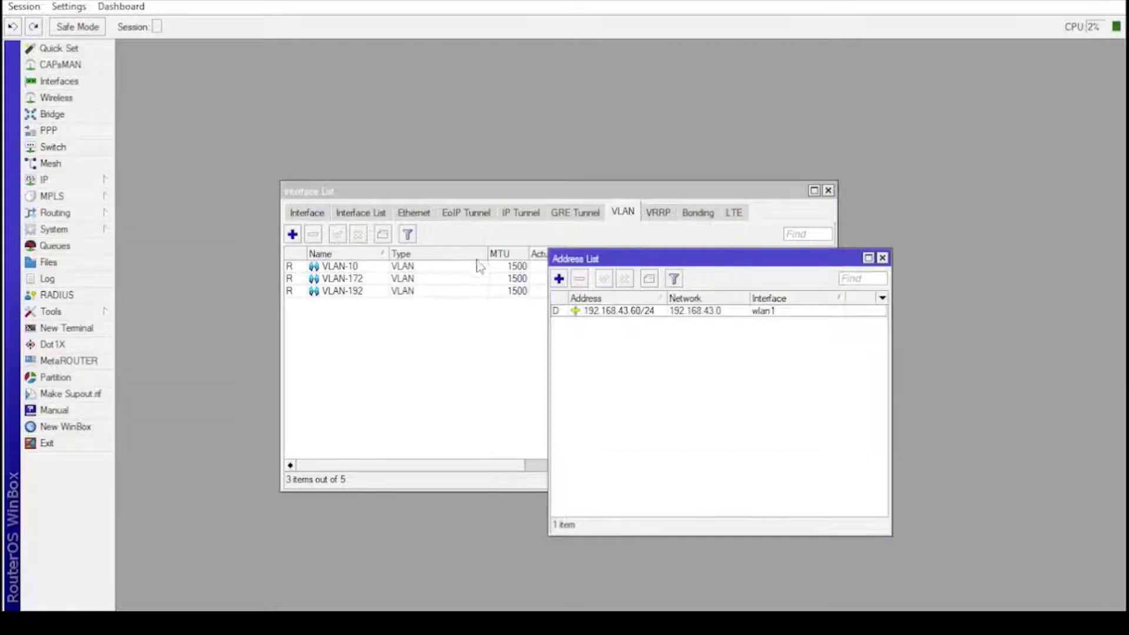
left_click(558, 279)
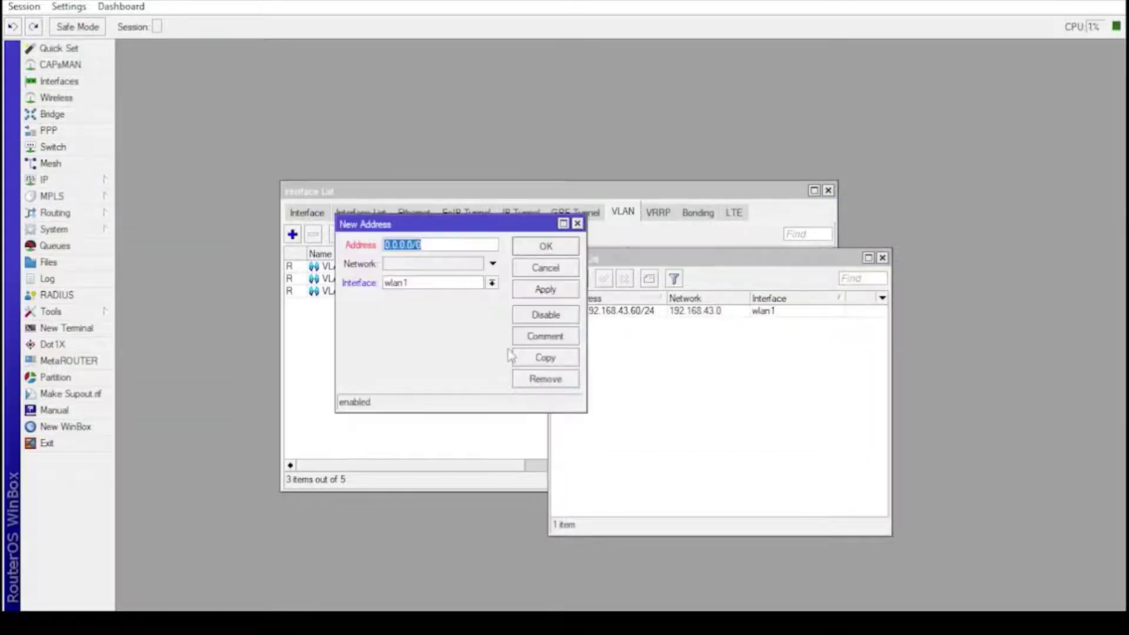
type("10.1.2.1/24")
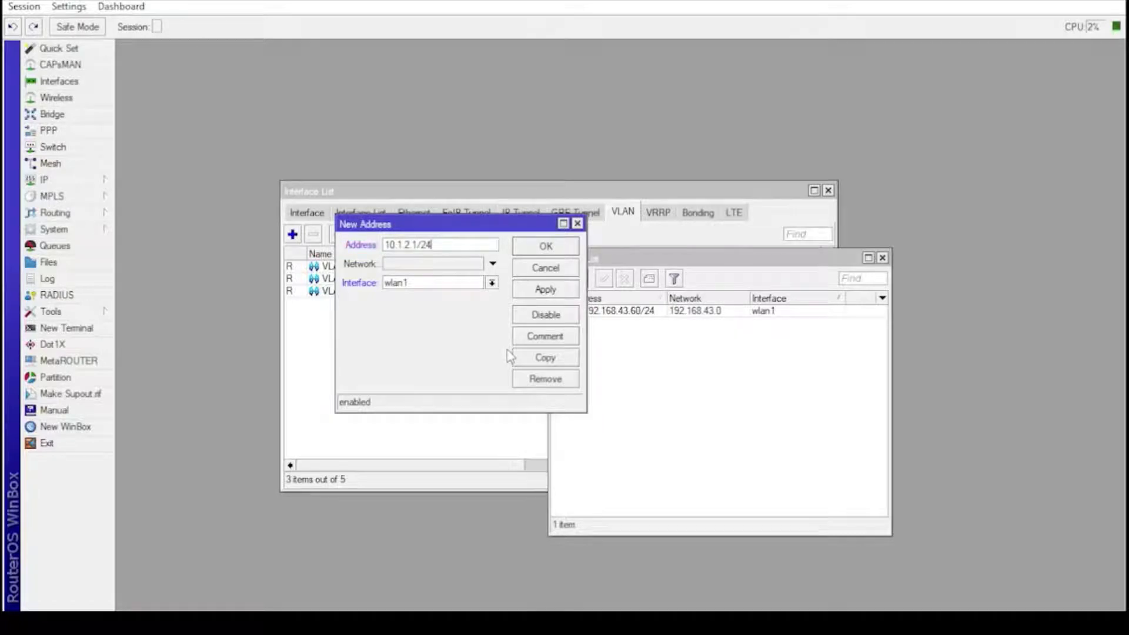
left_click(446, 284)
left_click(442, 296)
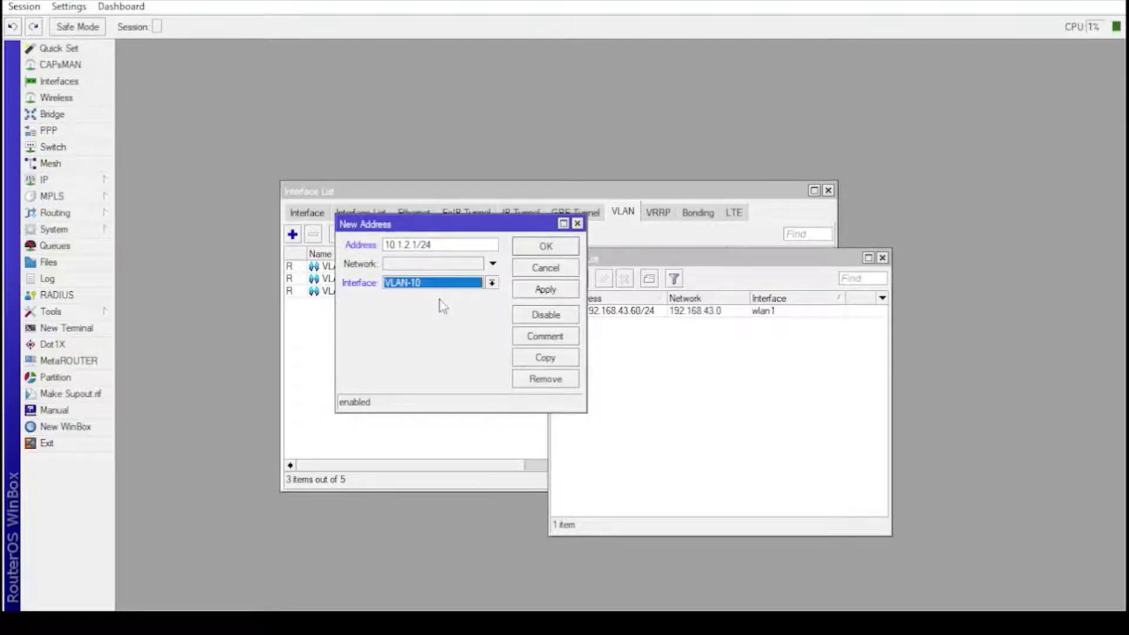
left_click(546, 294)
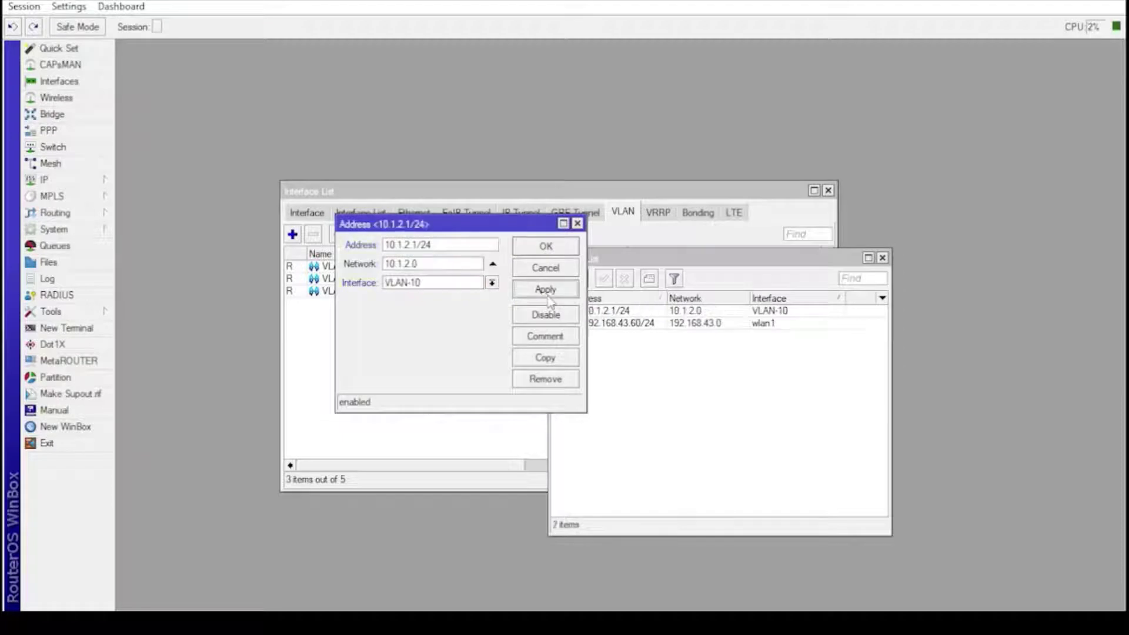
Copy the VLAN-10 address entry to assign 172.16.1.1/24 to the VLAN-172 interface.
left_click(540, 360)
left_click(458, 301)
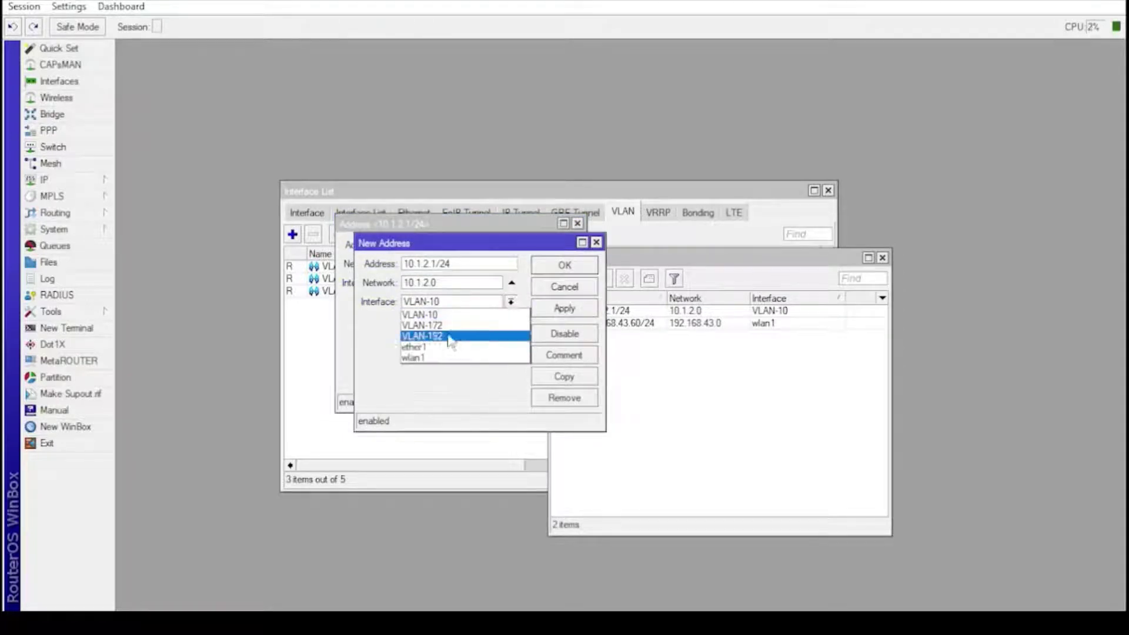
left_click(451, 326)
left_click_drag(460, 263, 382, 268)
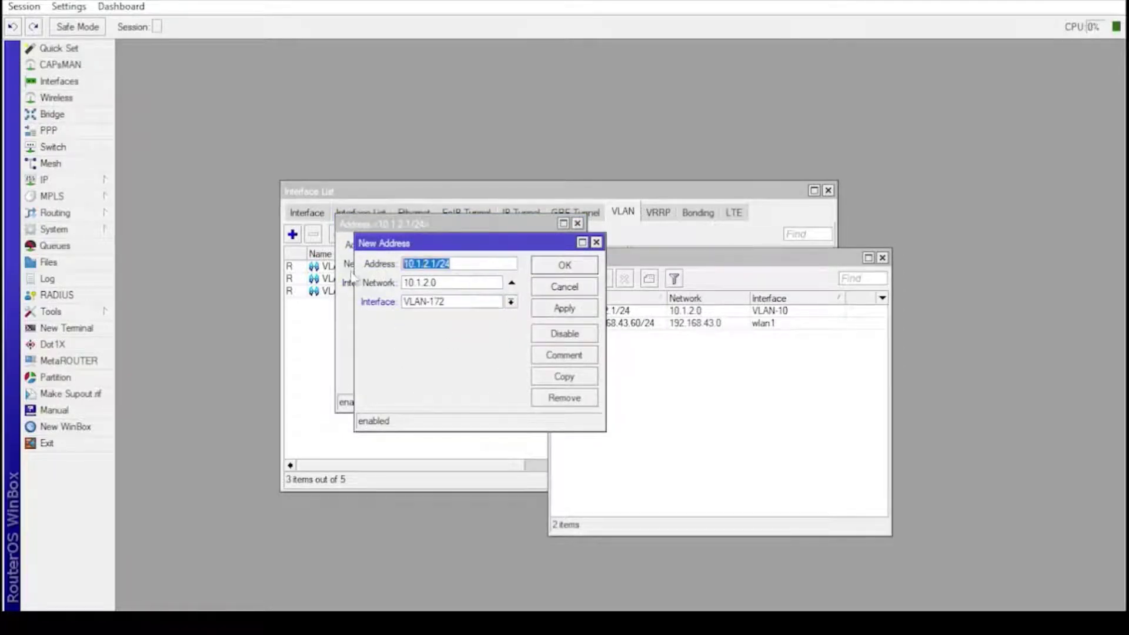
type("1")
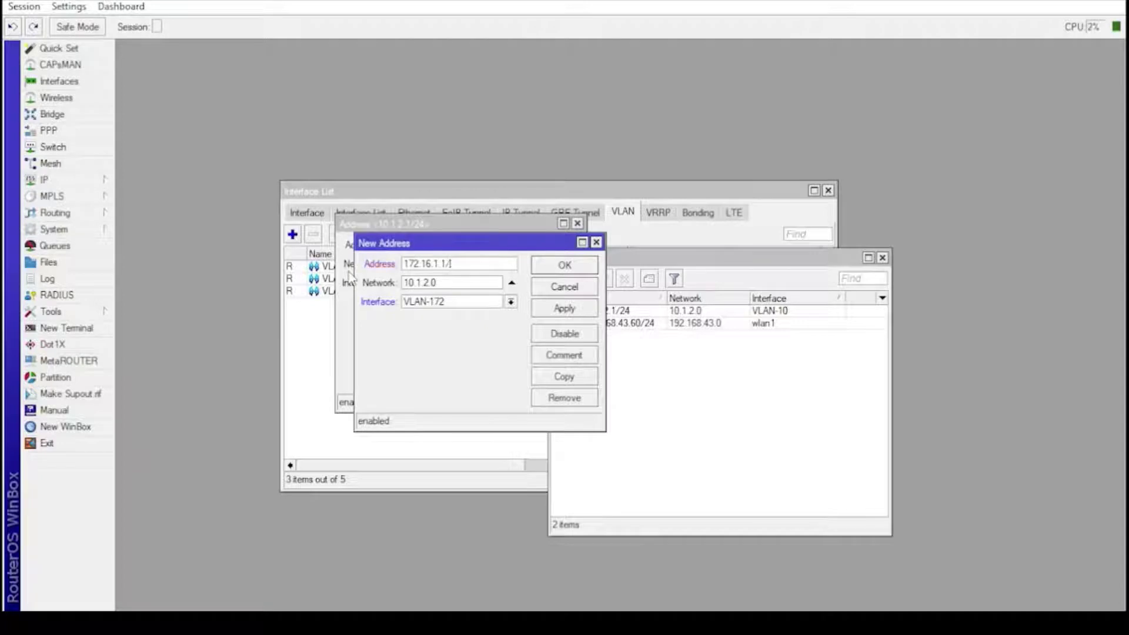
left_click(563, 308)
Copy the VLAN-172 address entry to assign 192.168.1.1/24 to VLAN-192, and close the address and interface windows.
left_click(565, 381)
left_click(499, 321)
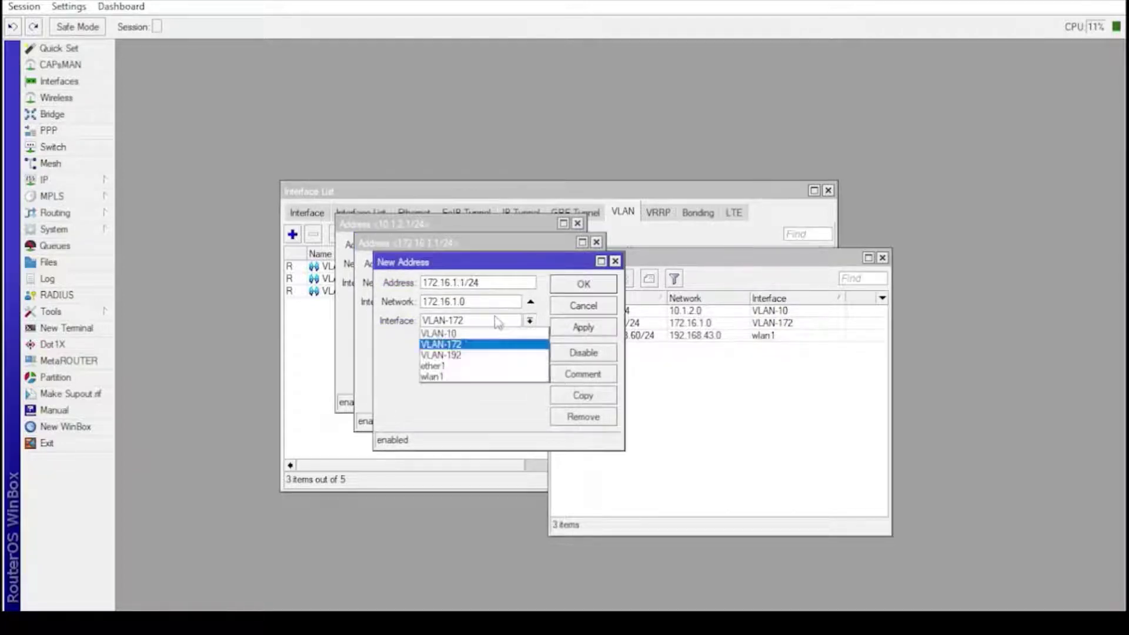
left_click(486, 356)
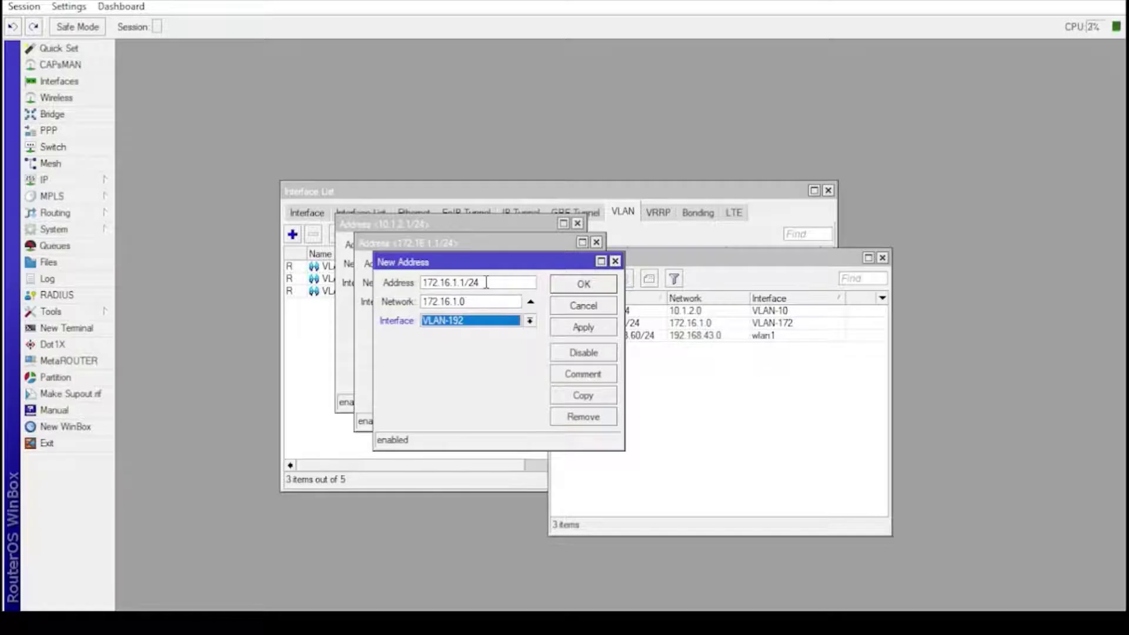
left_click(401, 276)
type("192.168.1.1/2")
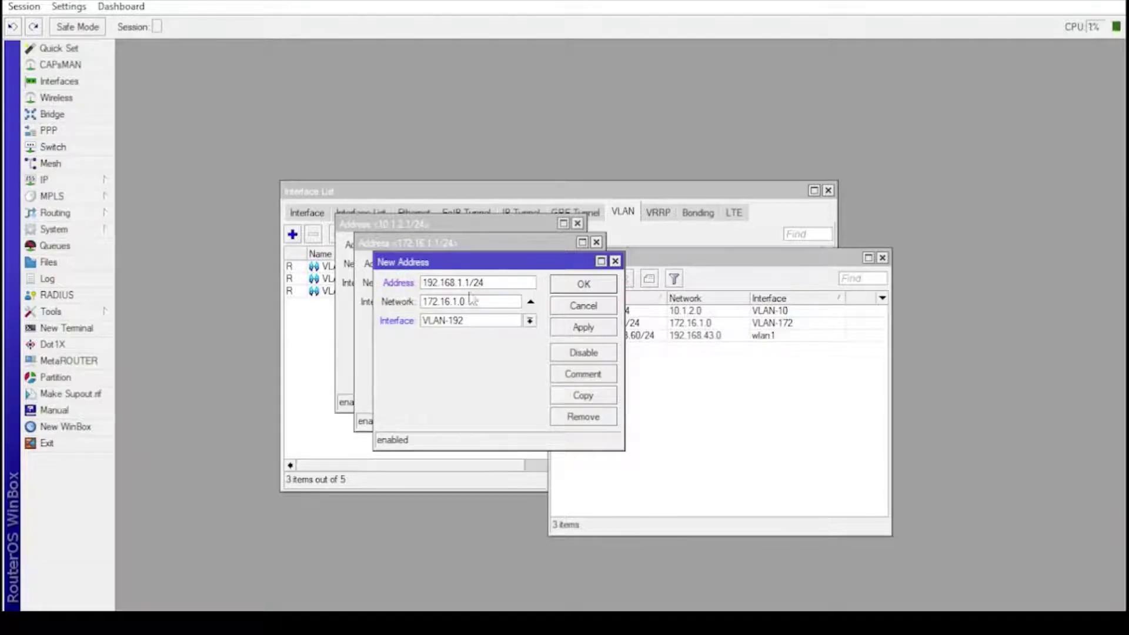
left_click(575, 327)
left_click(576, 295)
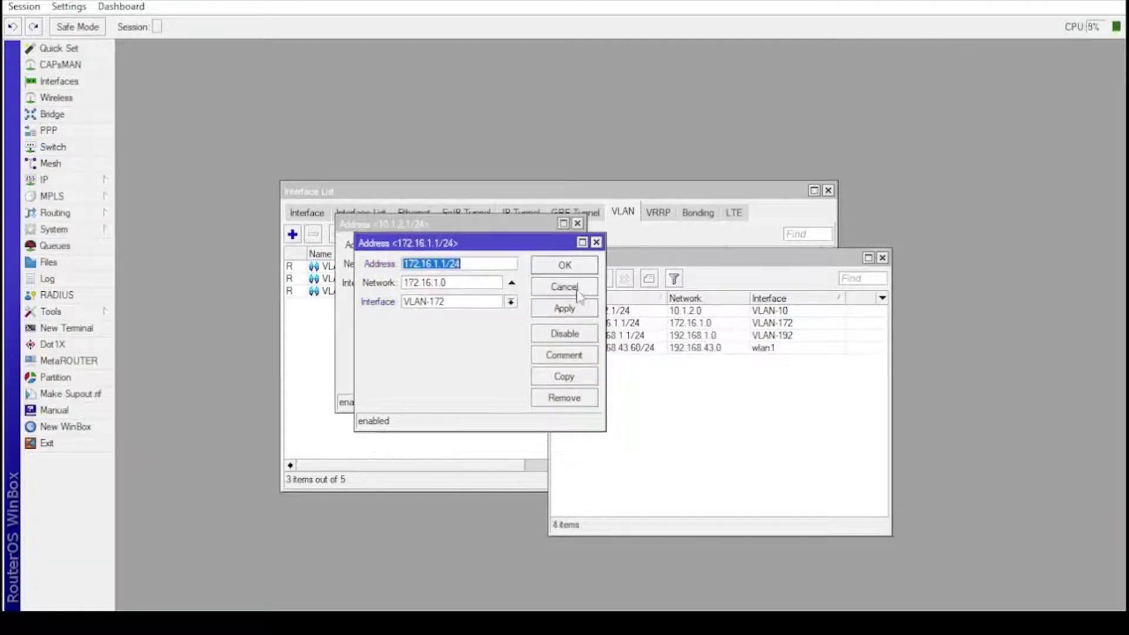
left_click(574, 266)
left_click(562, 251)
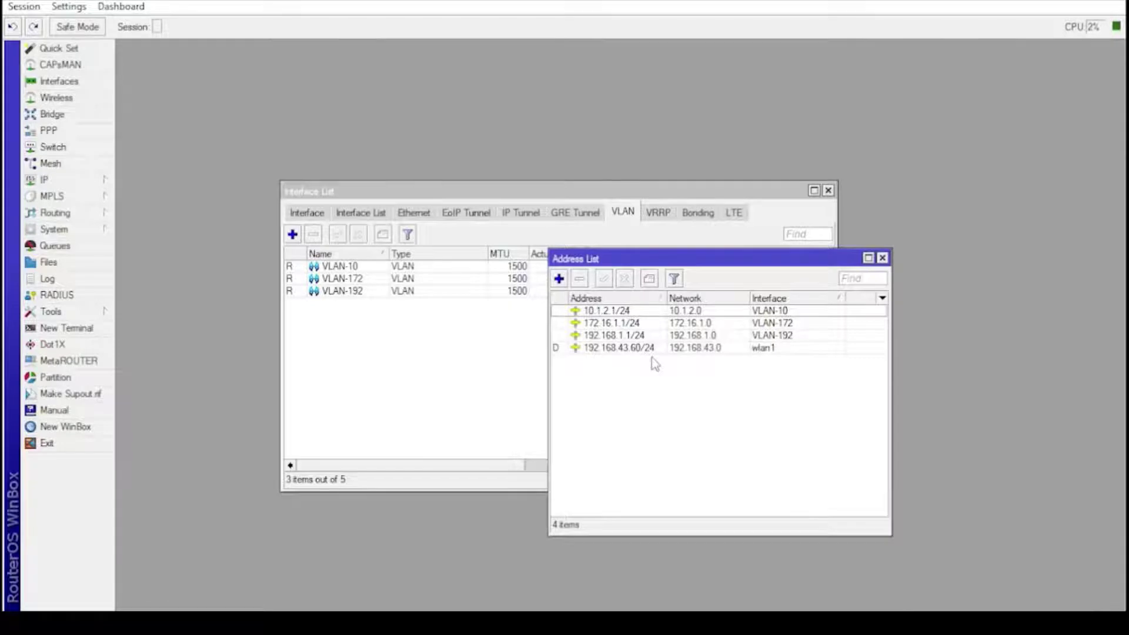
left_click(881, 257)
left_click(828, 190)
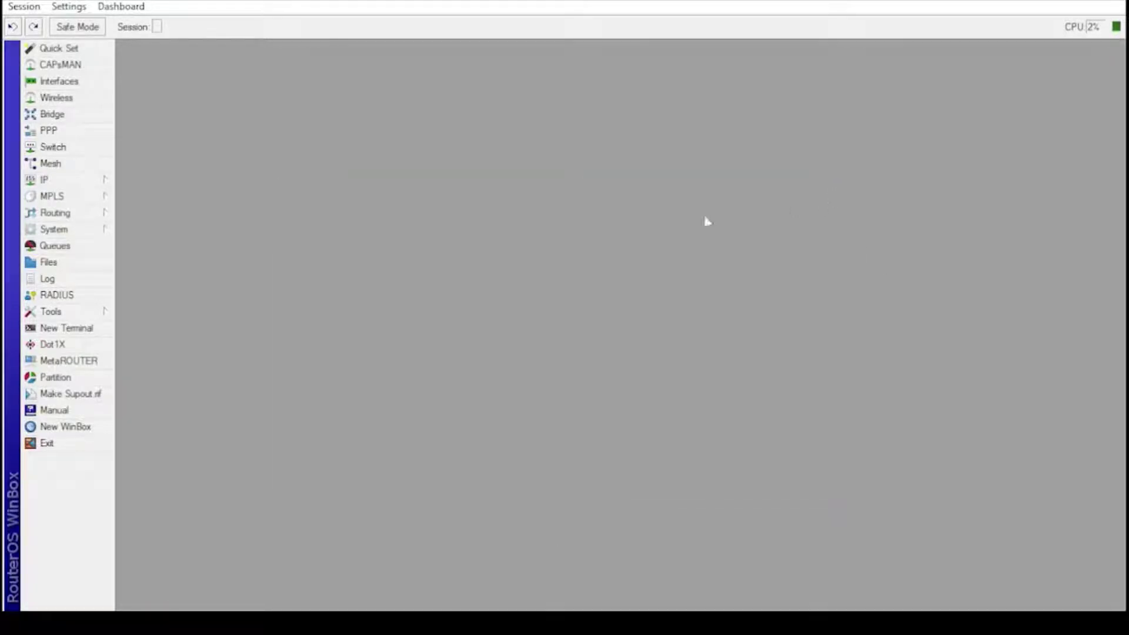
Start a DHCP server setup on the VLAN-10 interface, accepting the proposed address space and gateway.
left_click(83, 180)
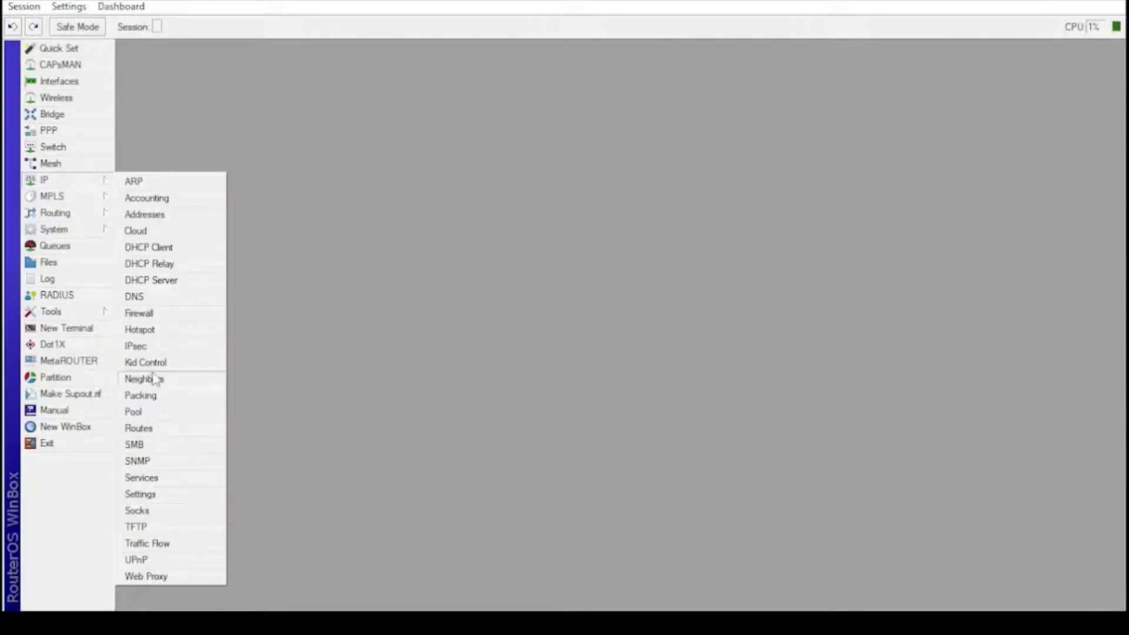
left_click(157, 280)
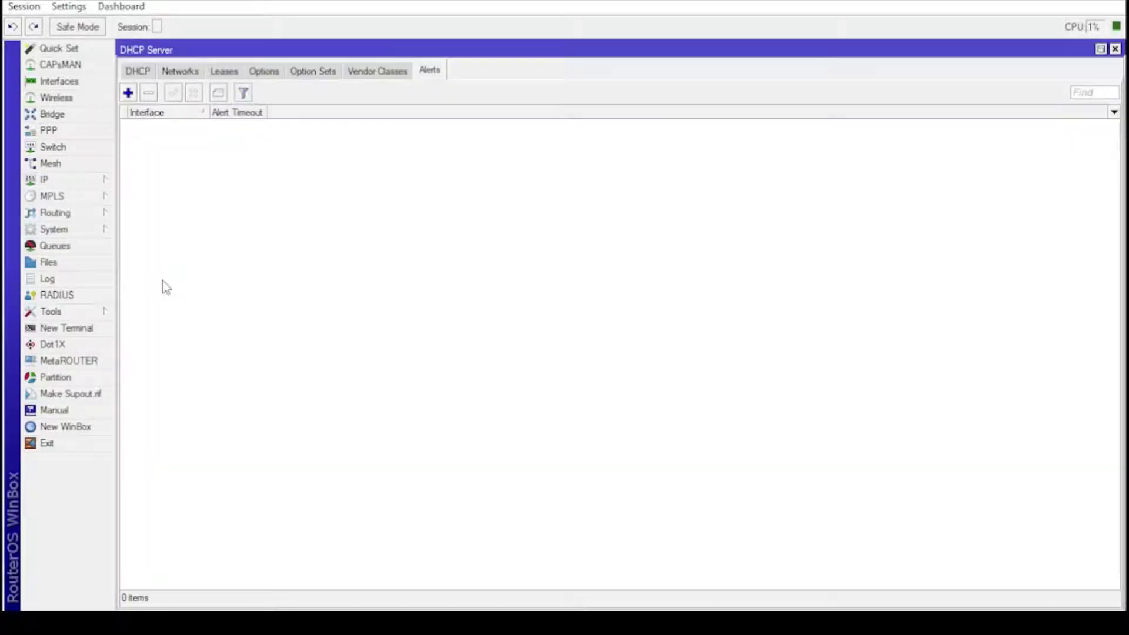
left_click(140, 74)
left_click(335, 93)
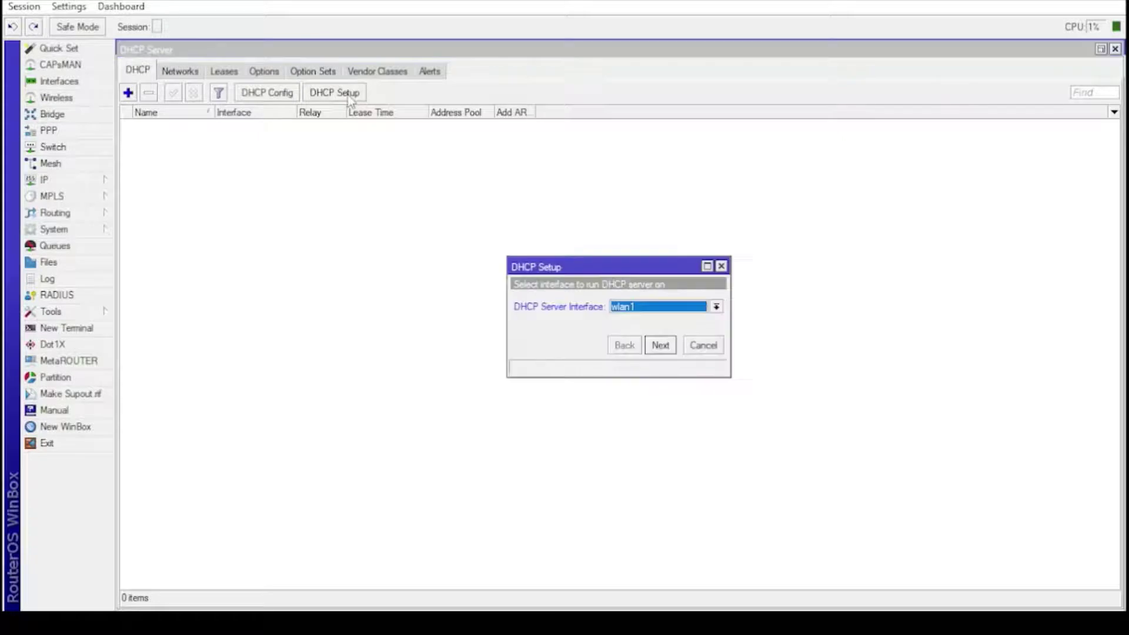
left_click(695, 308)
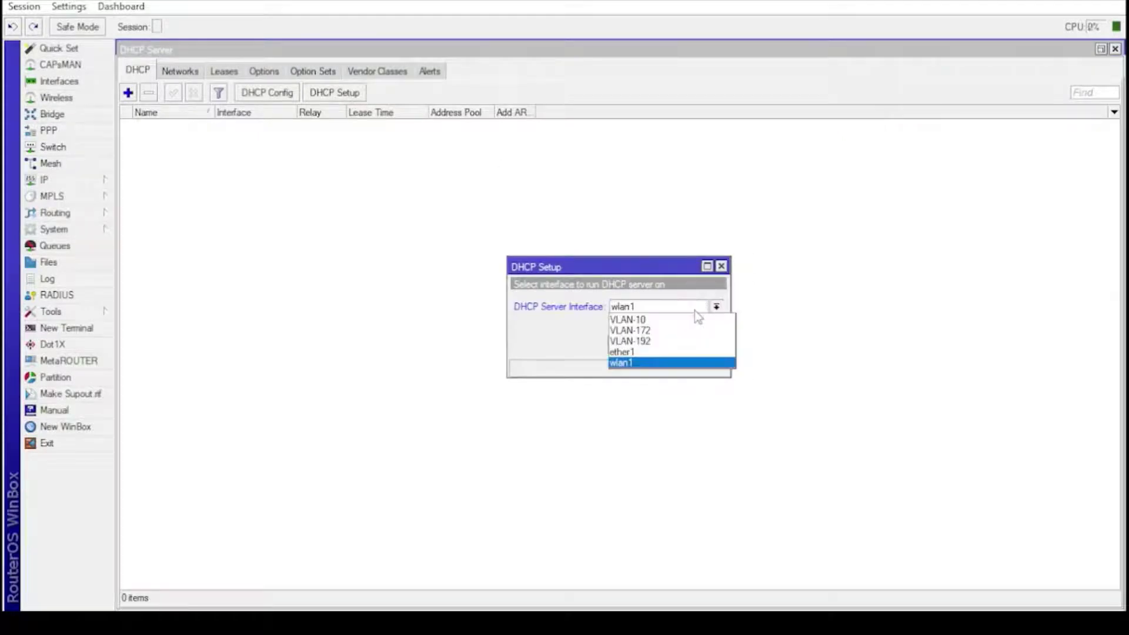
left_click(696, 319)
left_click(669, 346)
left_click(666, 347)
left_click(664, 347)
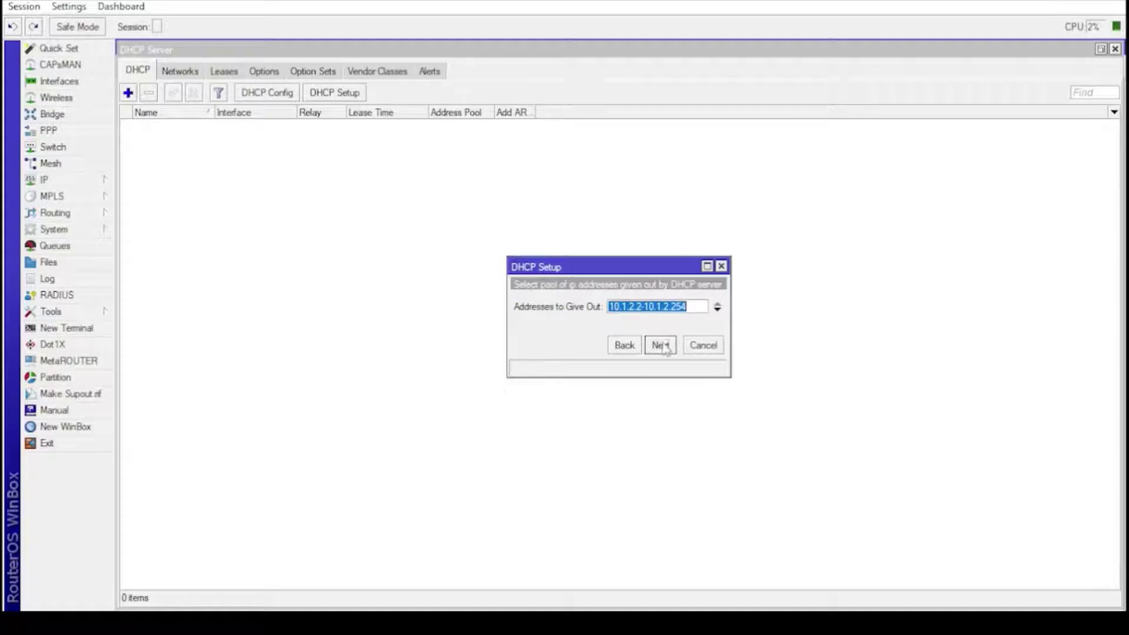
Set the VLAN-10 address pool to 10.1.2.10-10.1.2.254, accept the remaining defaults and complete the DHCP setup.
left_click(644, 307)
key("BackSpace")
type("10")
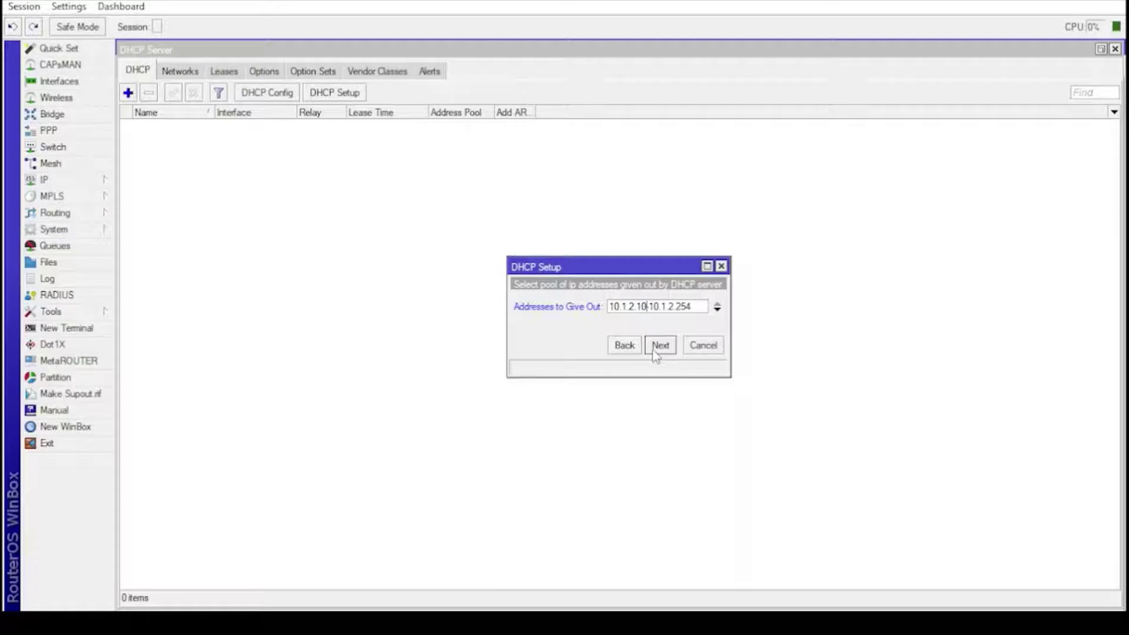
left_click(658, 345)
left_click(655, 347)
left_click(656, 348)
left_click(621, 319)
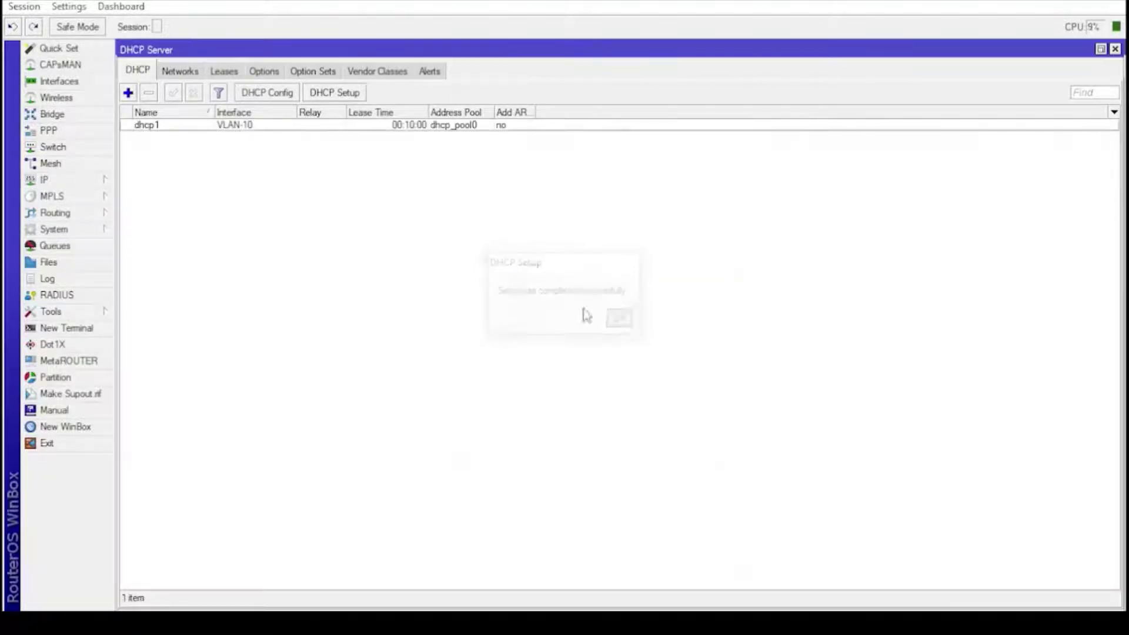
Start another DHCP server setup on the VLAN-172 interface, accepting the proposed address space and gateway 172.16.1.1.
left_click(335, 92)
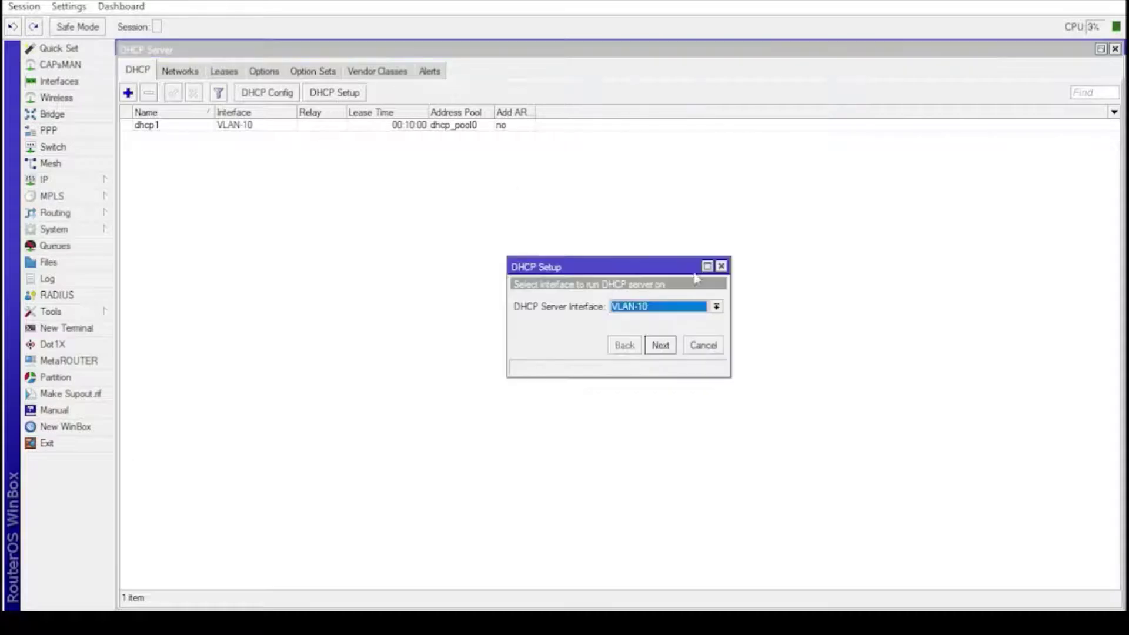
left_click(689, 306)
left_click(691, 331)
left_click(660, 346)
left_click(660, 345)
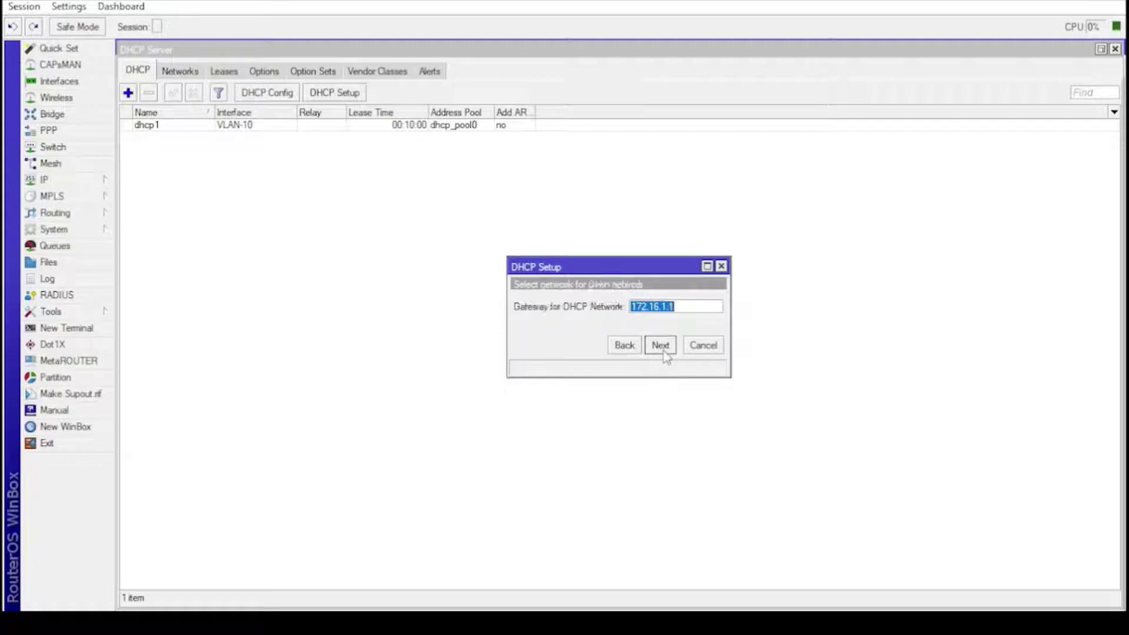
left_click(660, 345)
Set the VLAN-172 address pool to 172.16.1.10-172.16.1.254, complete the setup with the remaining defaults, and close the DHCP server window.
left_click(649, 306)
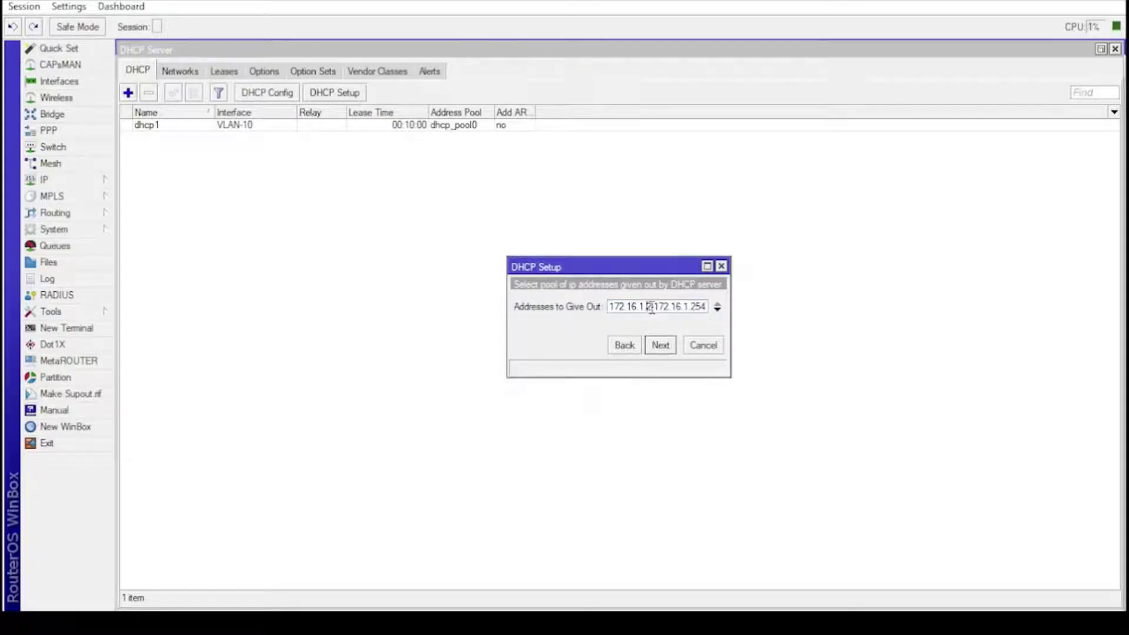
key("BackSpace")
type("10")
left_click(660, 345)
left_click(660, 345)
left_click(660, 345)
left_click(621, 321)
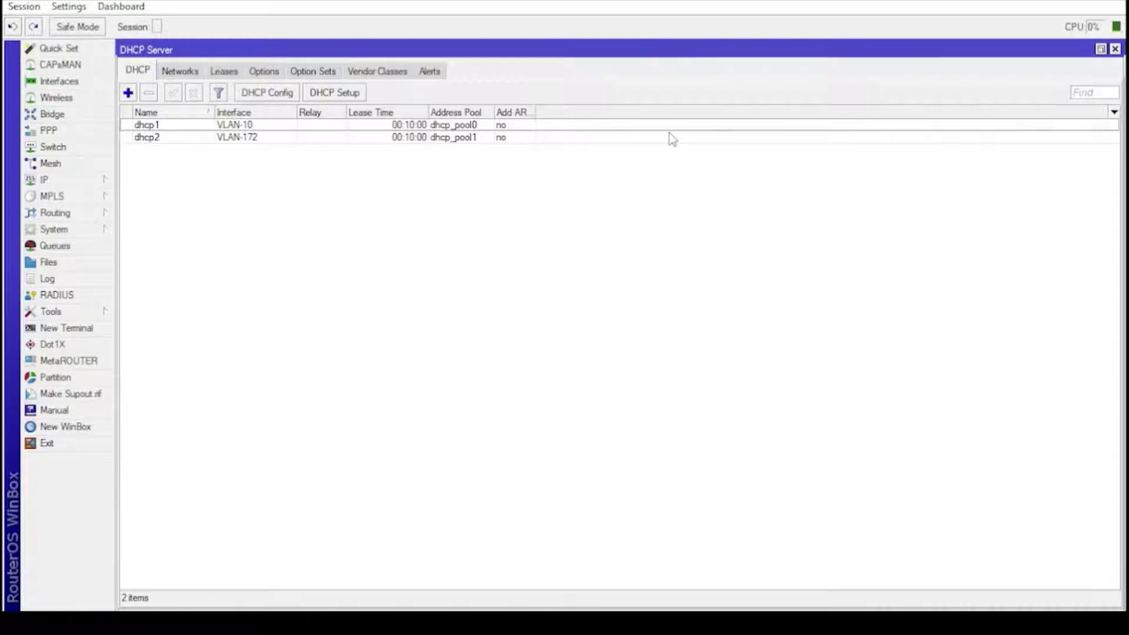
left_click(1114, 49)
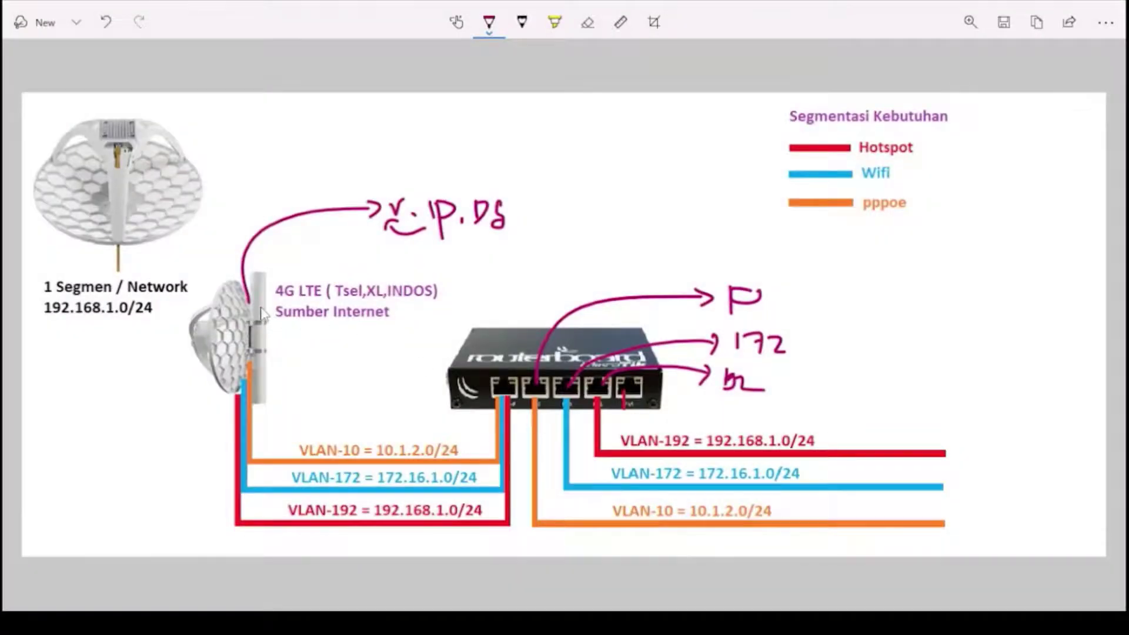
Switch to the network diagram in Snip & Sketch and draw red arrows from the routerboard, labelled "S/M" and "B".
mouse_move(260, 307)
left_mouse_down()
mouse_move(273, 333)
mouse_move(415, 255)
left_mouse_up()
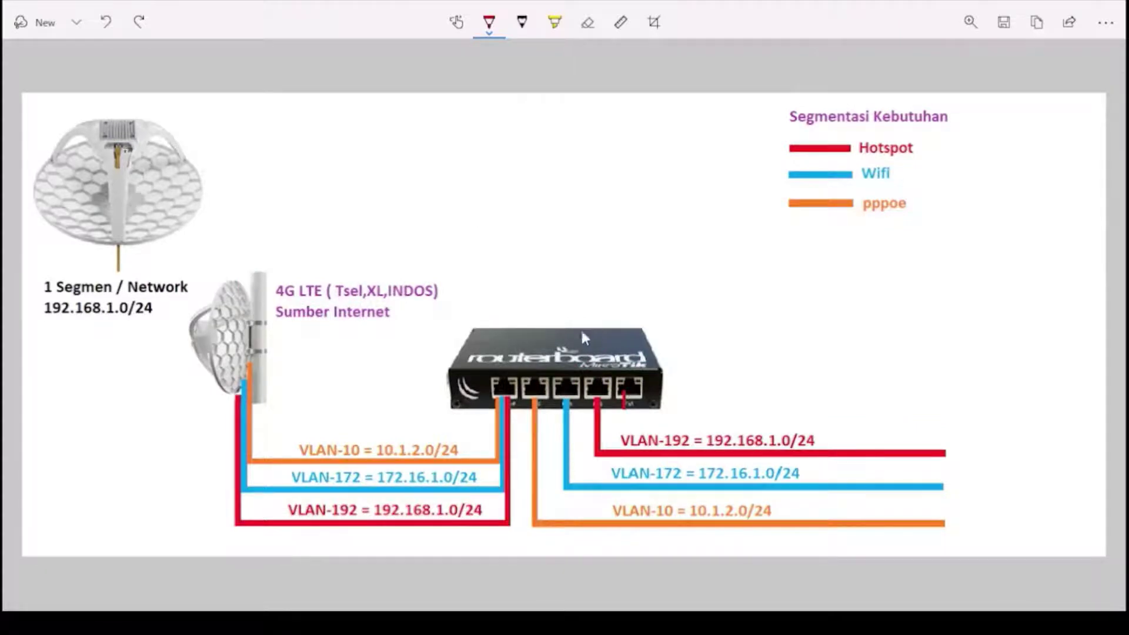
mouse_move(548, 345)
left_mouse_down()
mouse_move(683, 295)
mouse_move(677, 308)
mouse_move(718, 306)
left_mouse_up()
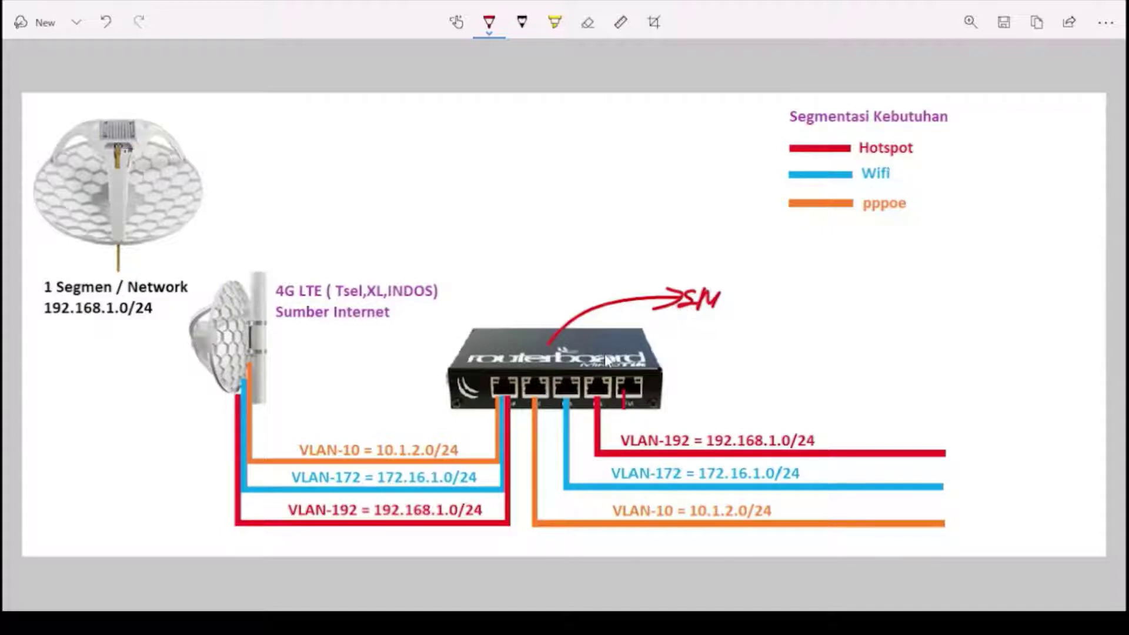
mouse_move(658, 355)
left_mouse_down()
mouse_move(802, 349)
mouse_move(786, 358)
mouse_move(812, 360)
mouse_move(814, 346)
mouse_move(808, 362)
mouse_move(823, 349)
left_mouse_up()
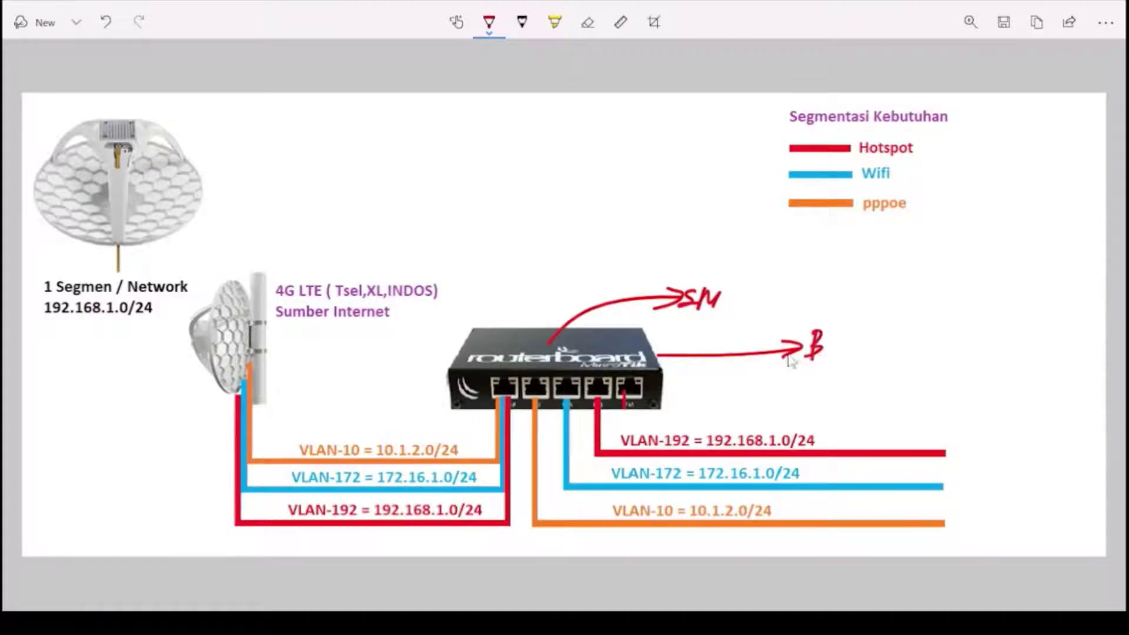
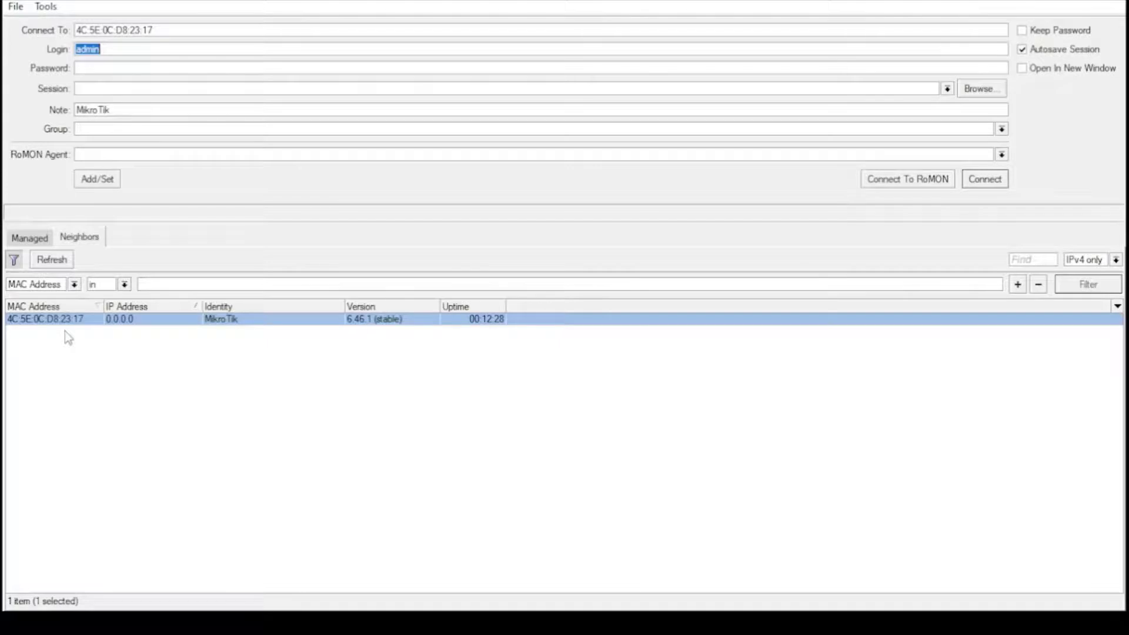
Switch to WinBox, connect to the discovered MikroTik router and rename its ether1 interface to ether1-trunk-uplink-tolhg.
left_click(970, 181)
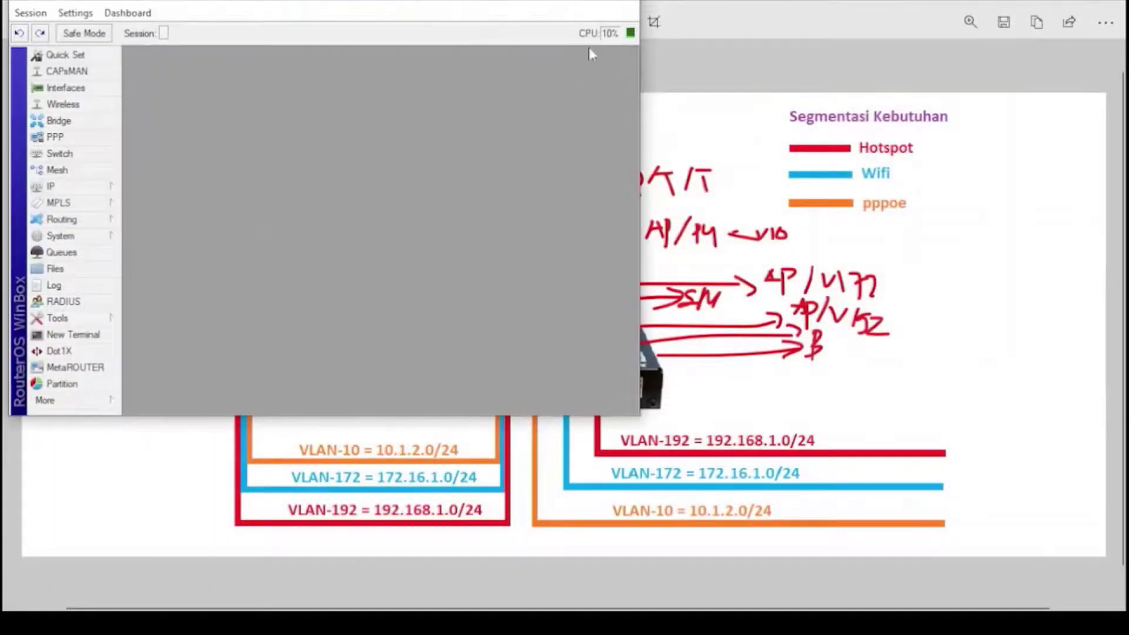
left_click(588, 2)
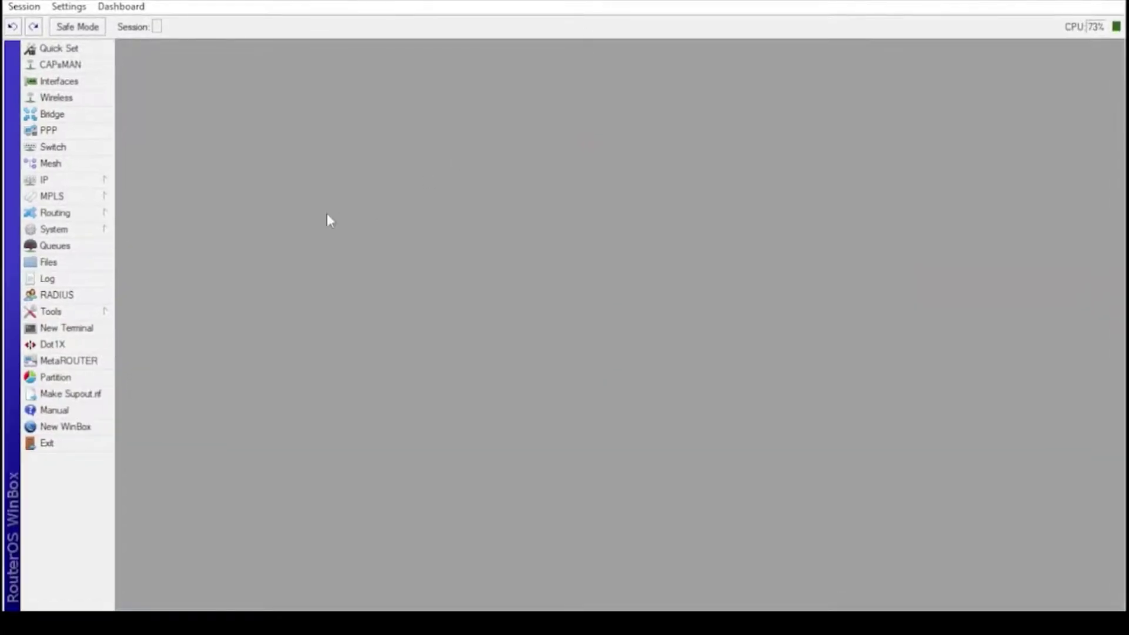
left_click(59, 80)
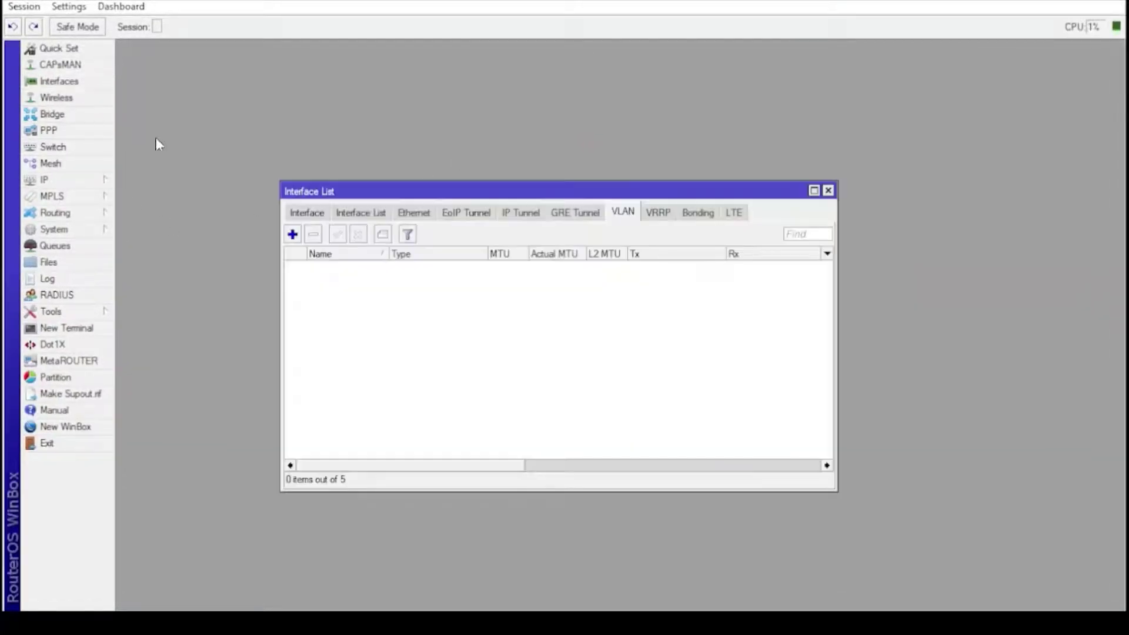
double_click(329, 266)
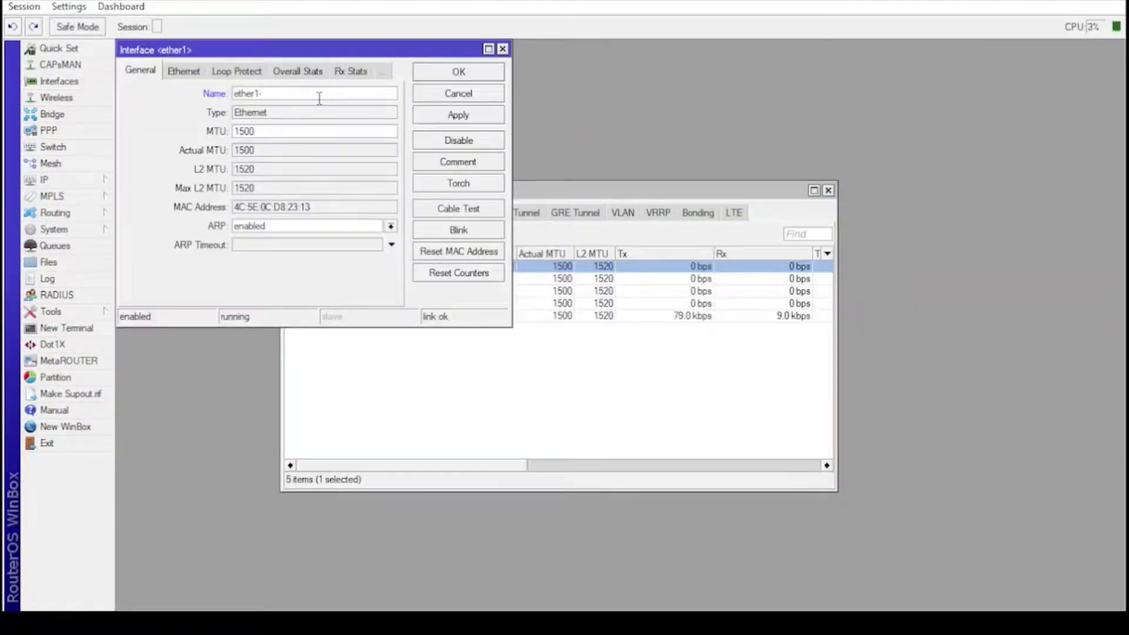
type("-trunk-uplink-tolhg")
left_click(440, 117)
left_click(436, 75)
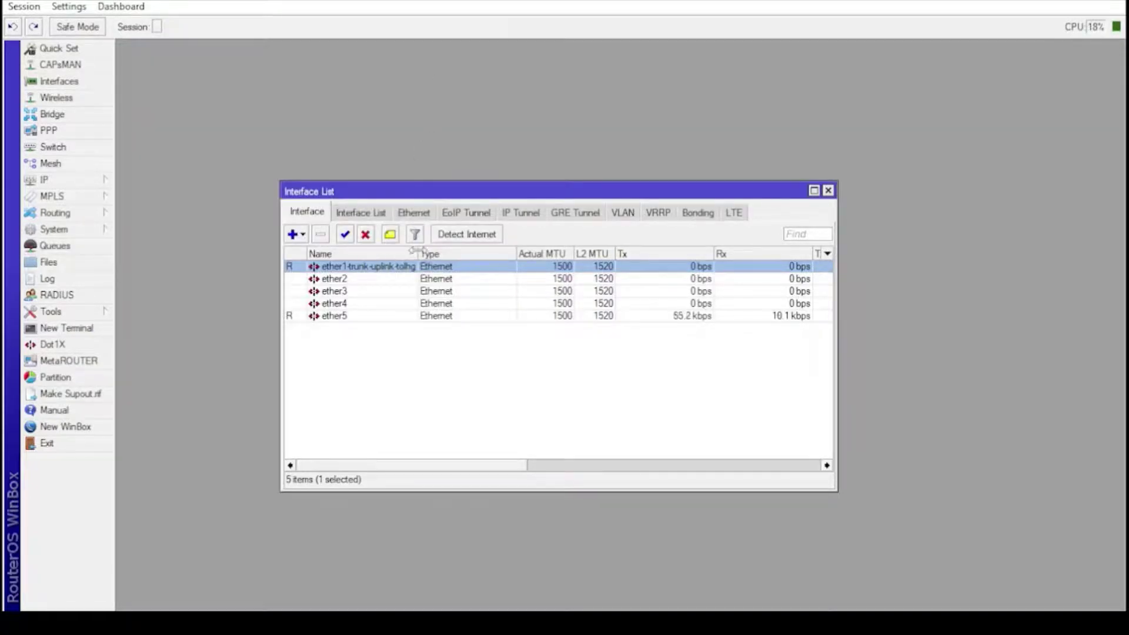
Rename the ether2 interface to ether2-accessvl-10, copying the text after the port name for reuse.
double_click(362, 281)
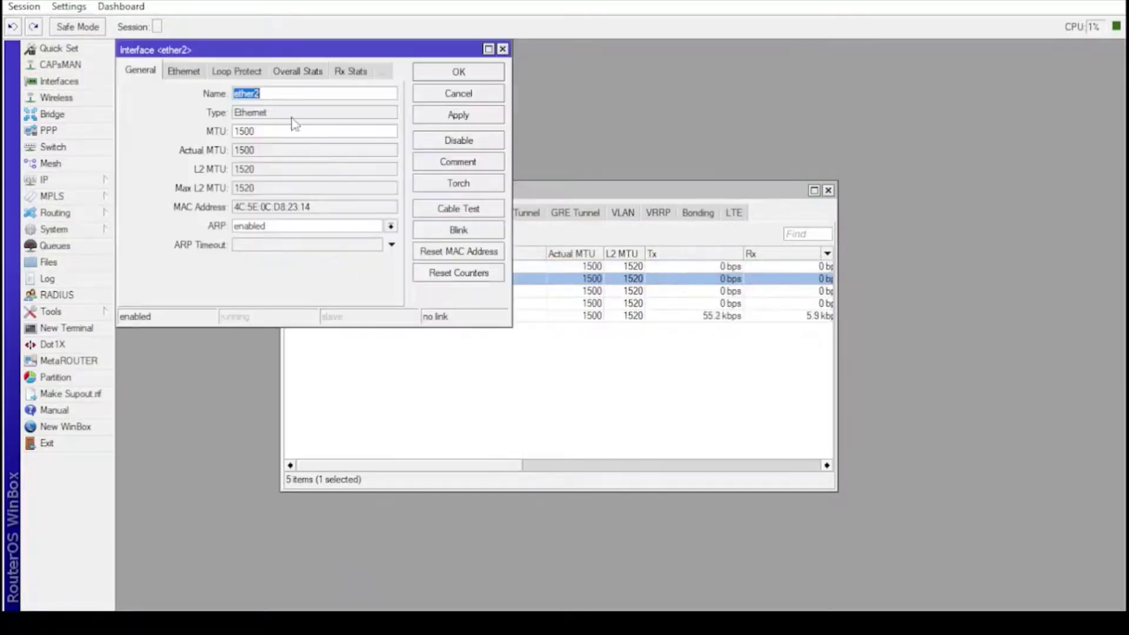
left_click(293, 93)
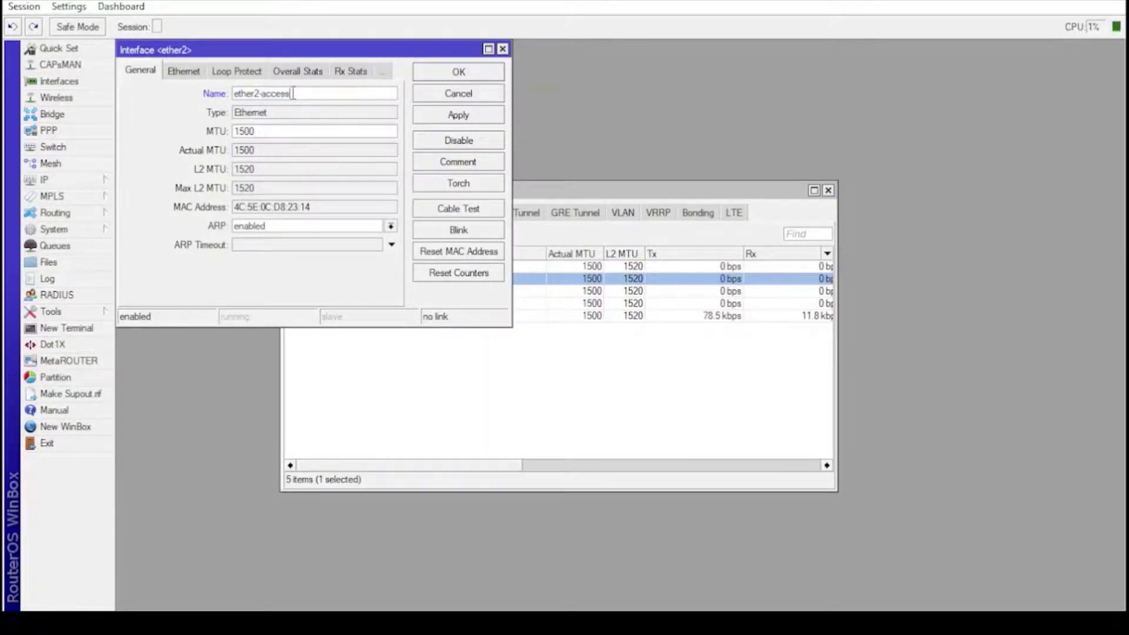
type("-accessvl-10")
left_click_drag(262, 94, 309, 90)
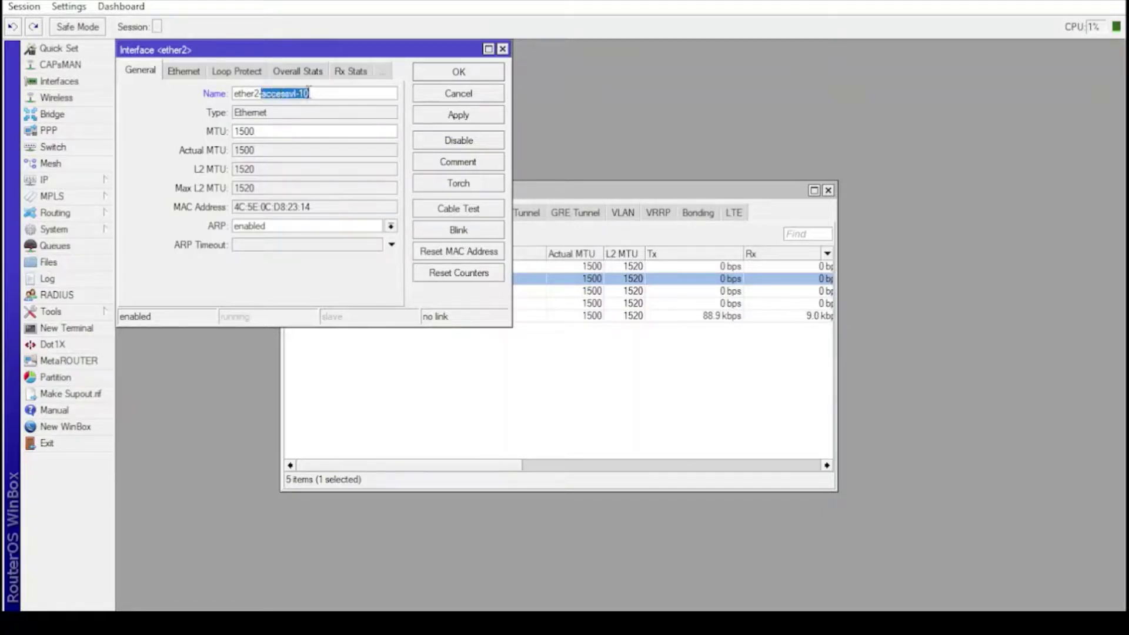
left_click(440, 121)
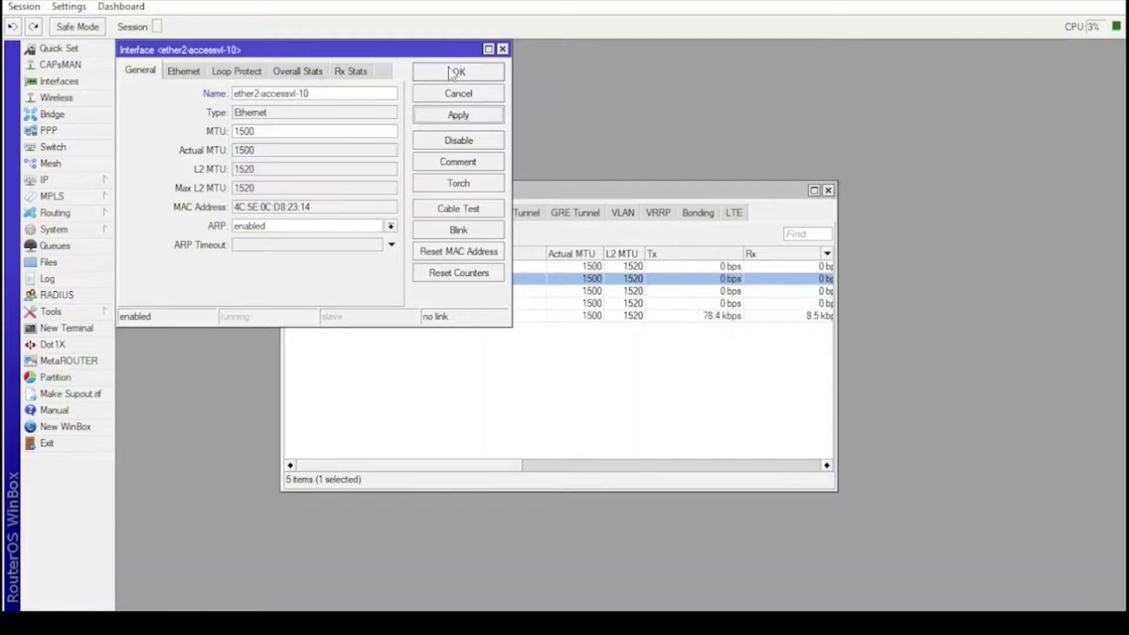
left_click(451, 71)
Rename the ether3 interface to ether3-accessvl-172.
double_click(409, 291)
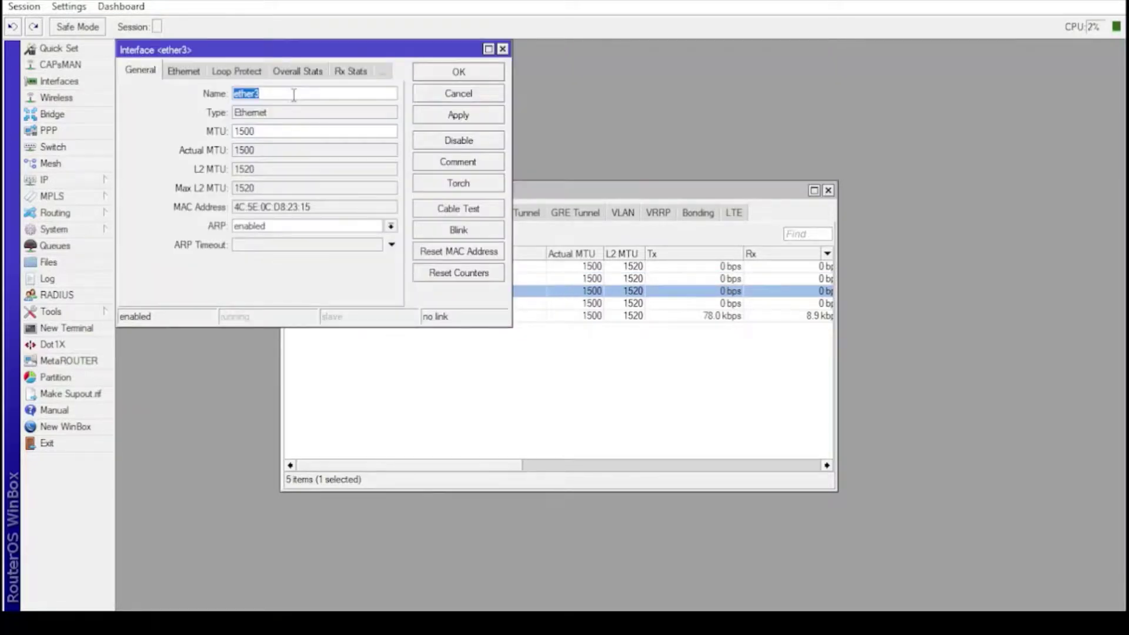
left_click(293, 94)
type("-accessvl-10")
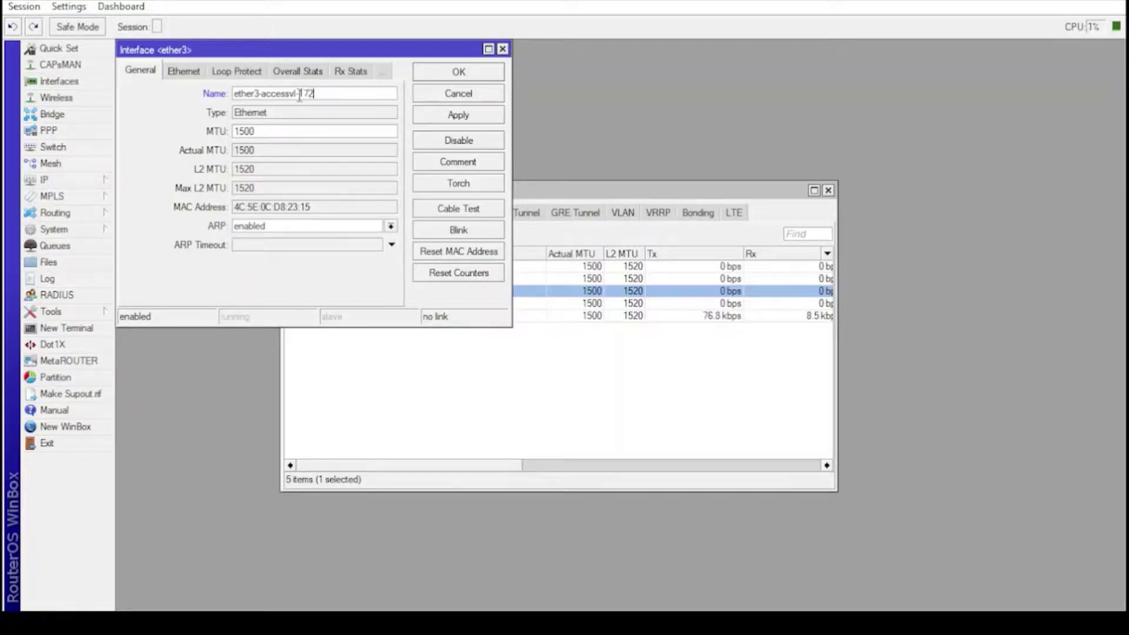
left_click(458, 115)
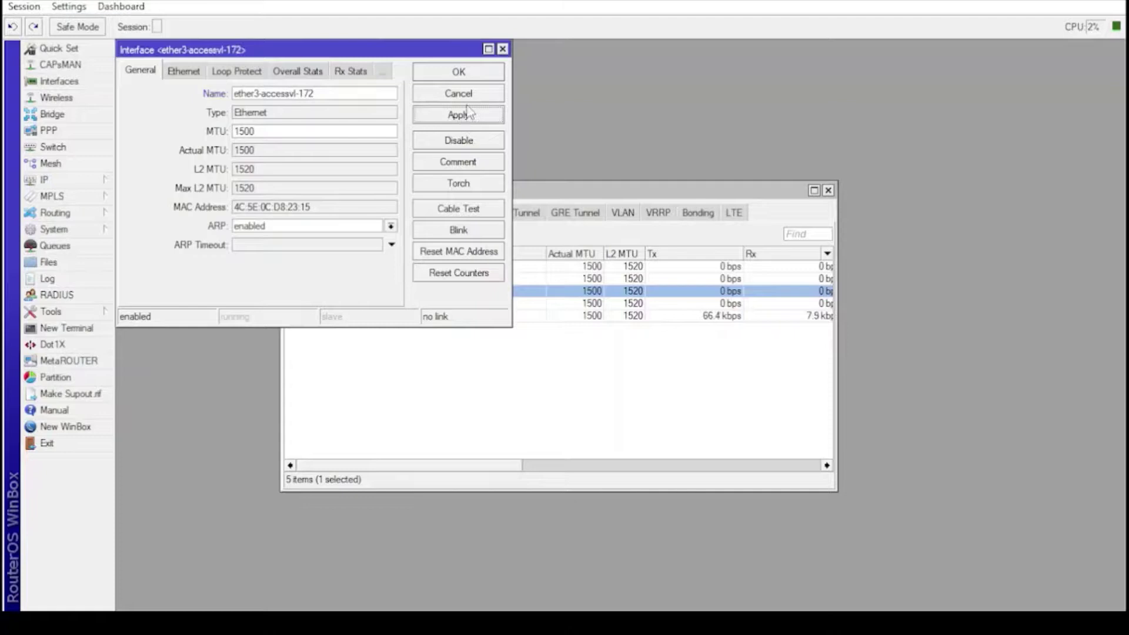
left_click(464, 75)
Rename the ether4 interface to ether4-accessvl-192.
double_click(364, 303)
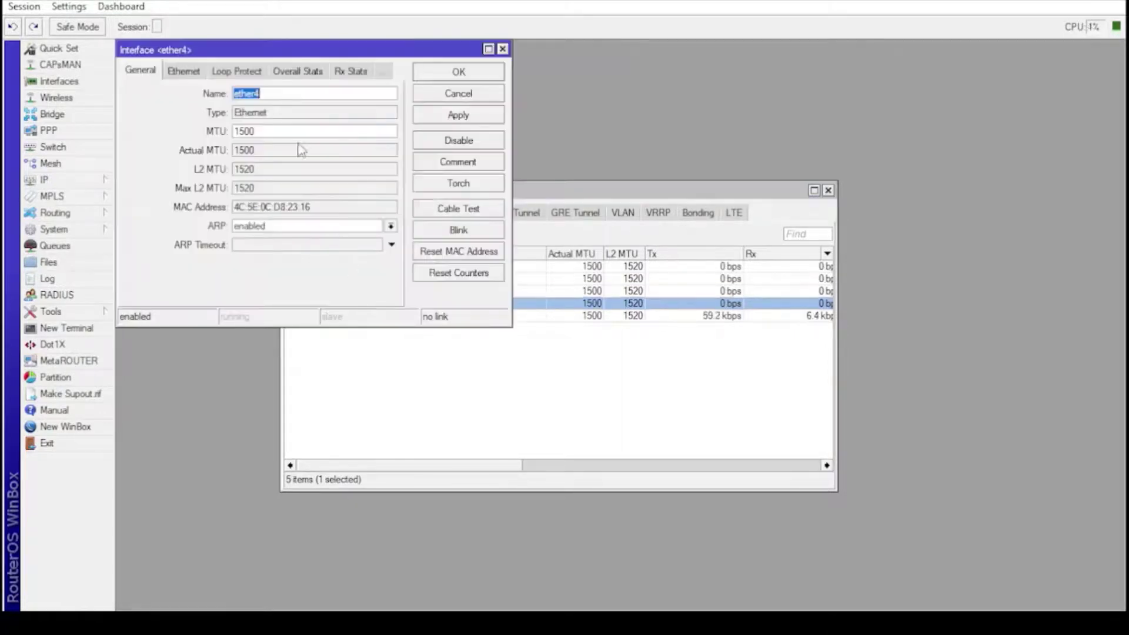
left_click(289, 92)
type("-accessvl-10")
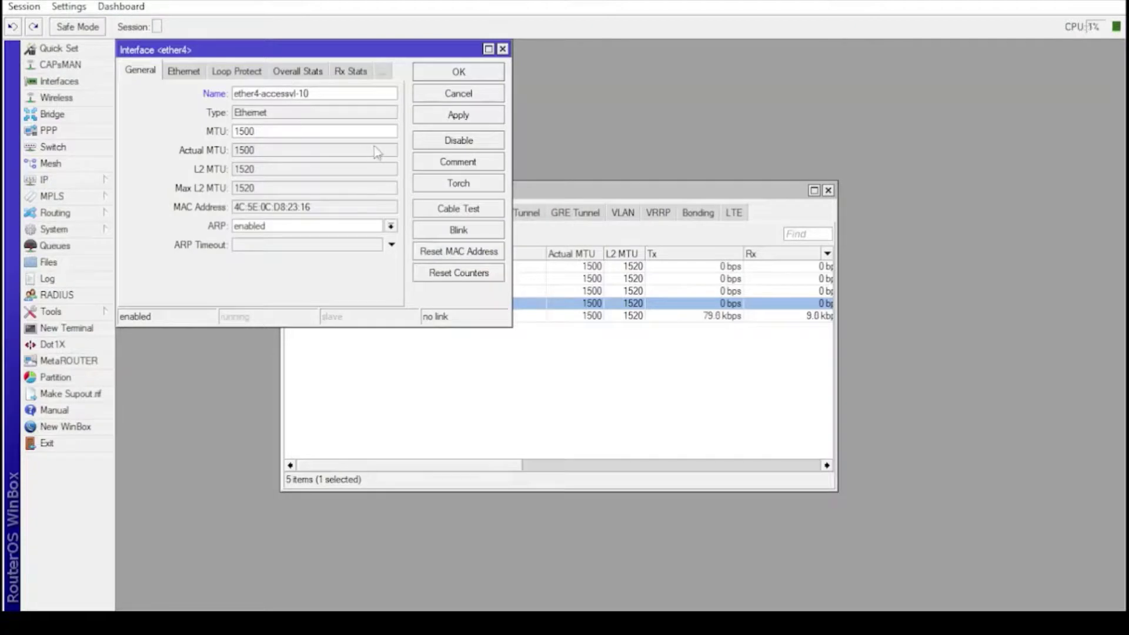
left_click(448, 121)
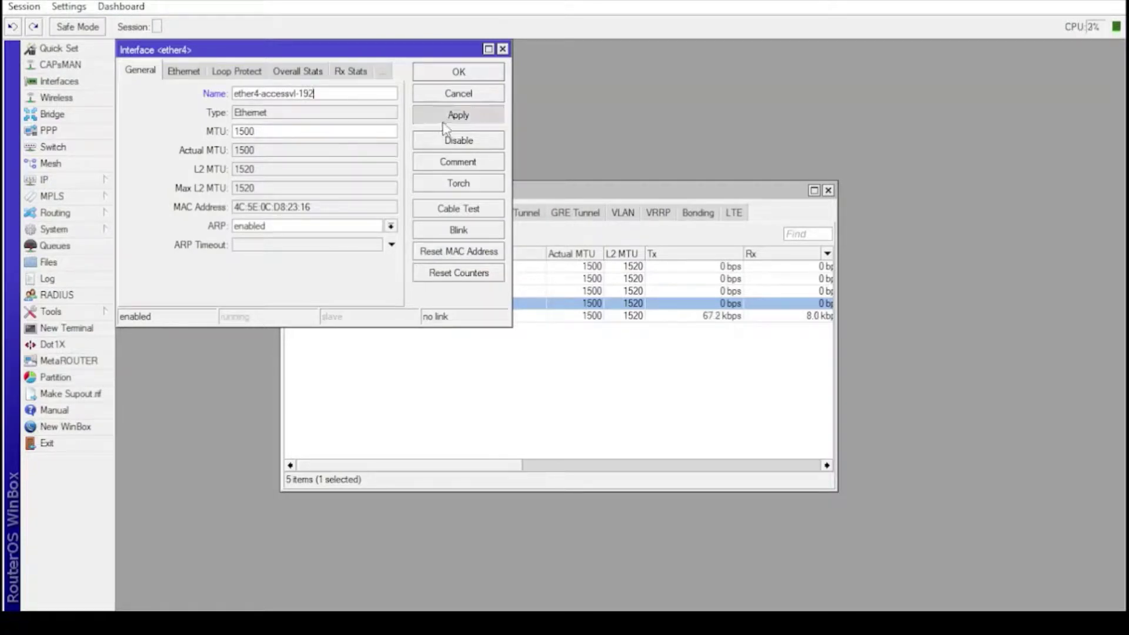
left_click(454, 75)
Create a new bridge interface named bridge with the default settings.
left_click_drag(525, 195, 372, 56)
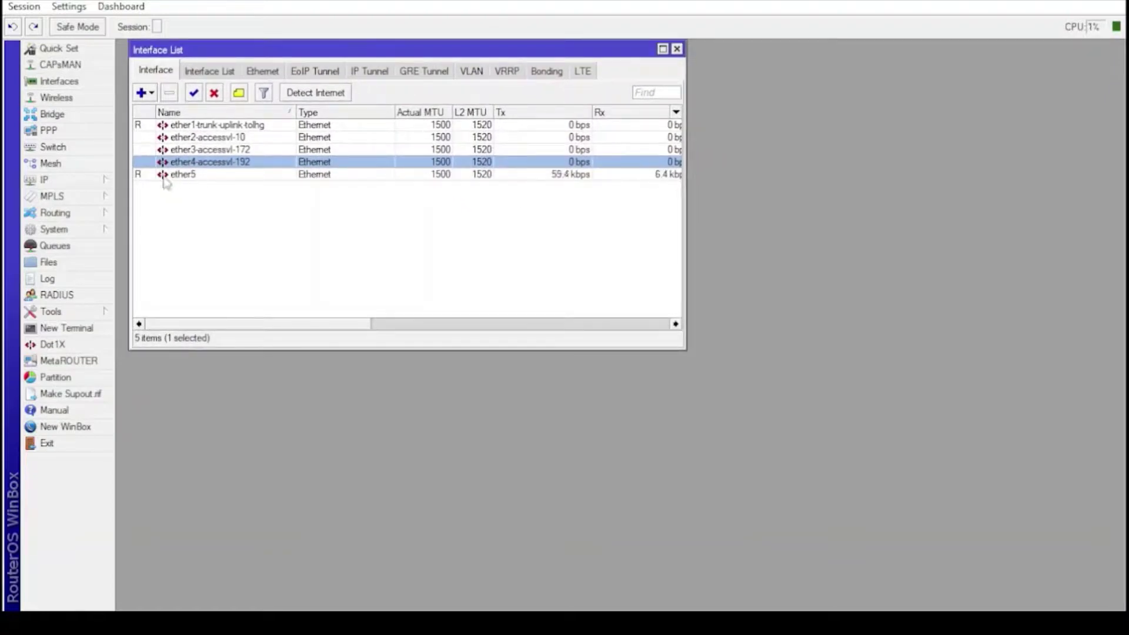
left_click(50, 118)
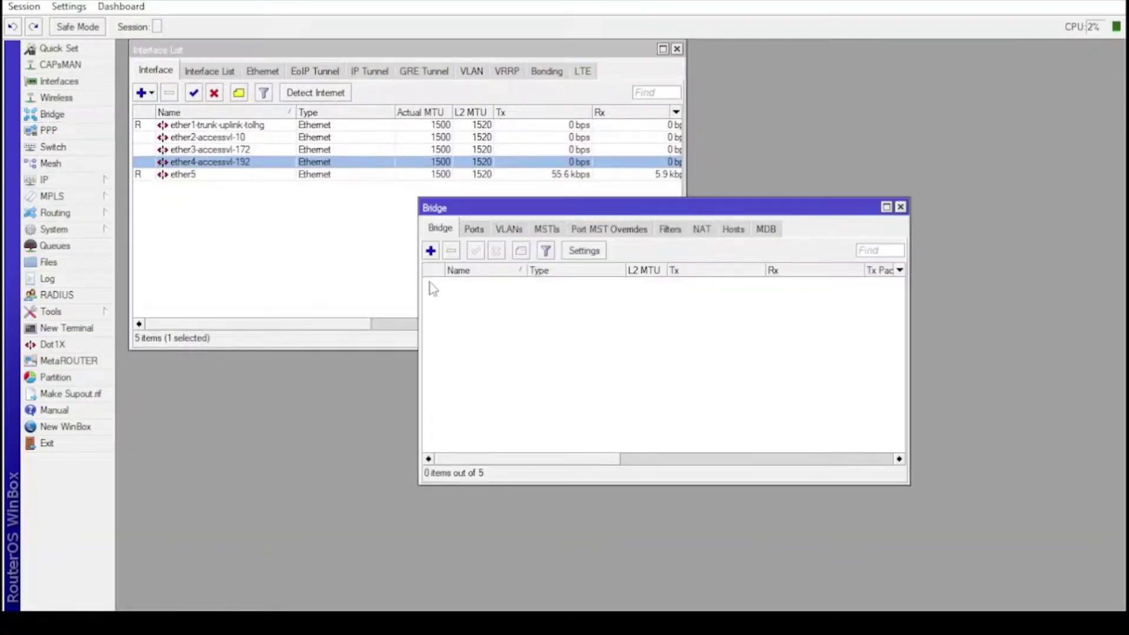
left_click(431, 251)
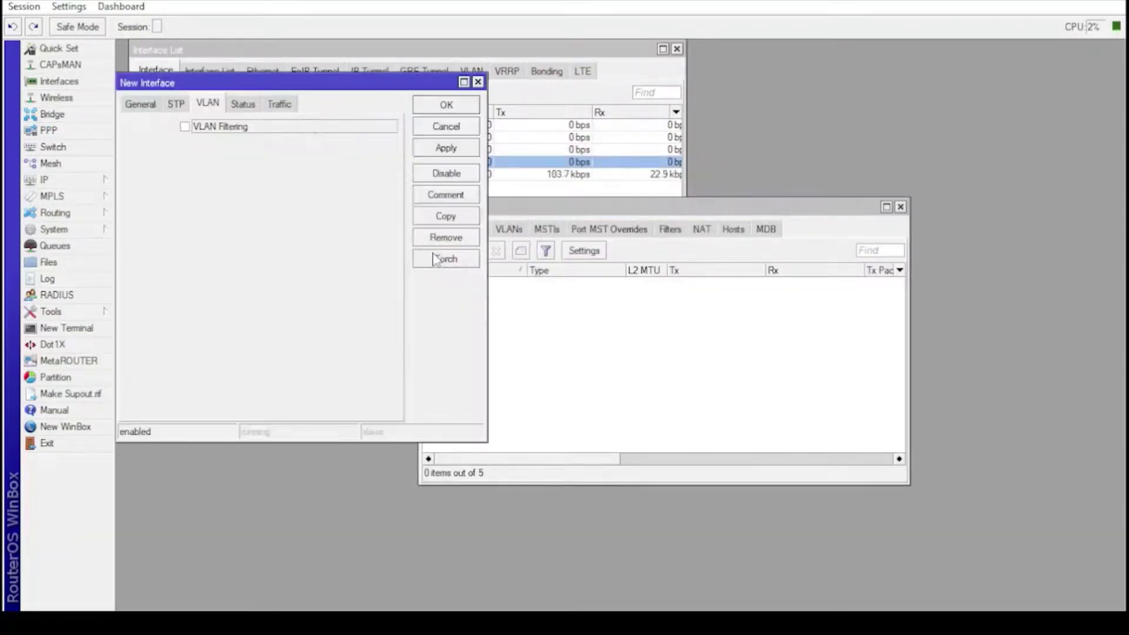
left_click(140, 104)
left_click(268, 129)
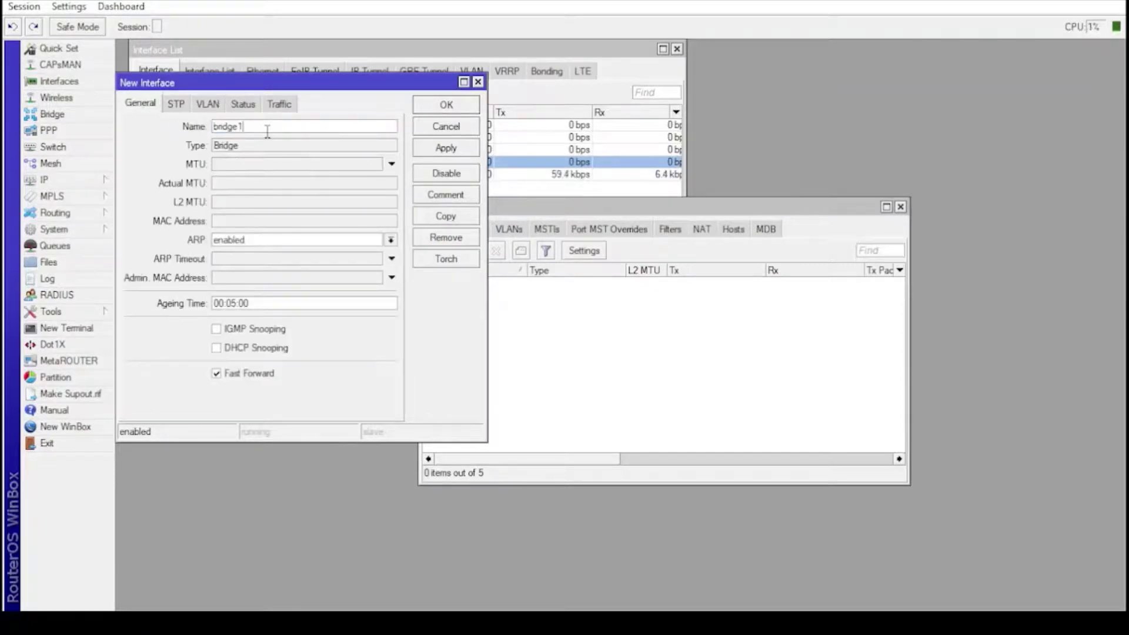
left_click(432, 154)
left_click(441, 107)
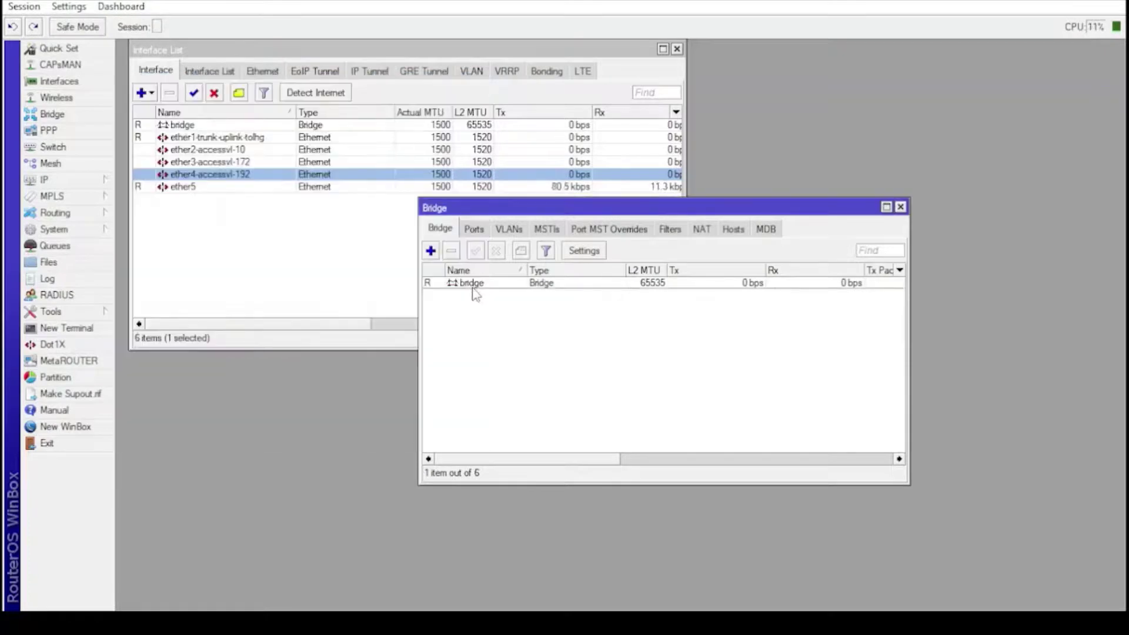
Add ether1-trunk-uplink-tolhg and ether2-accessvl-10 as ports of the bridge.
left_click(484, 231)
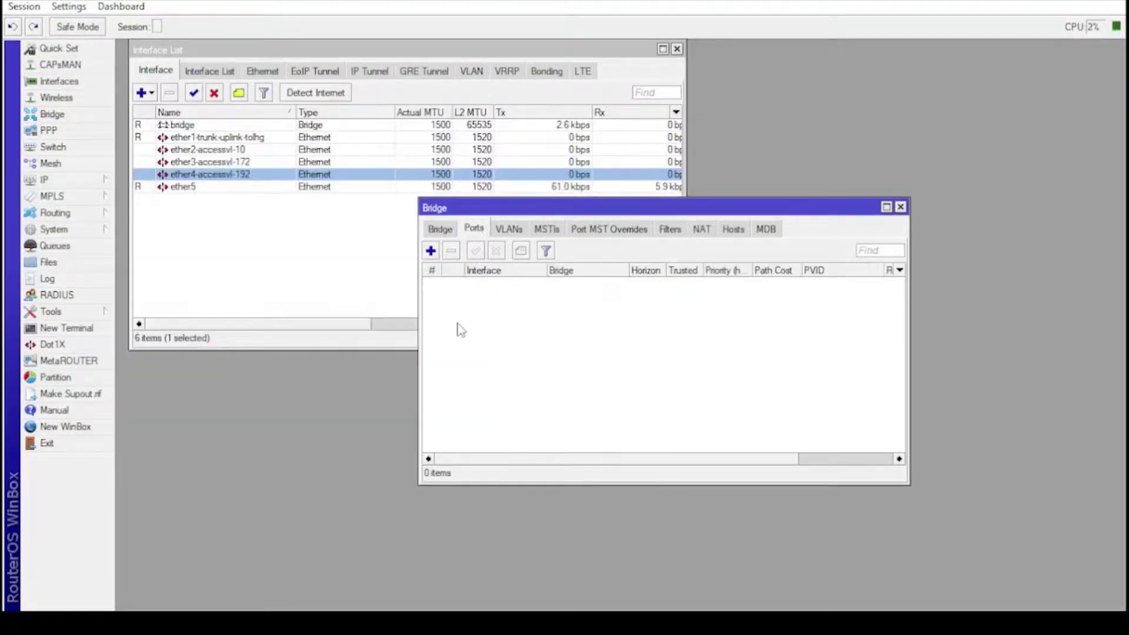
left_click(431, 251)
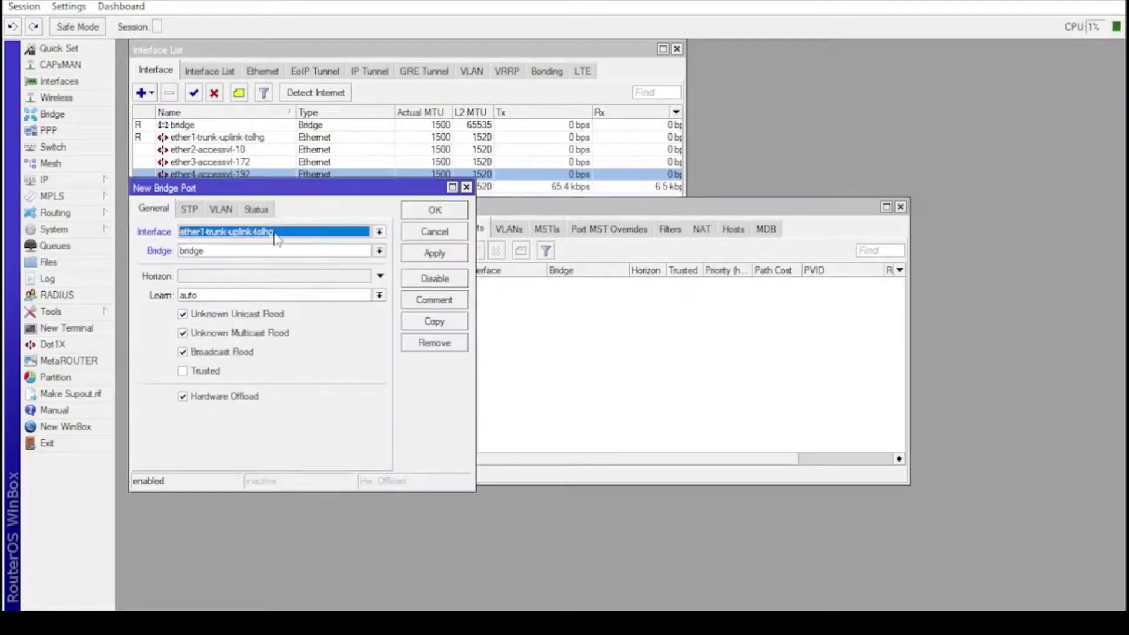
left_click(433, 253)
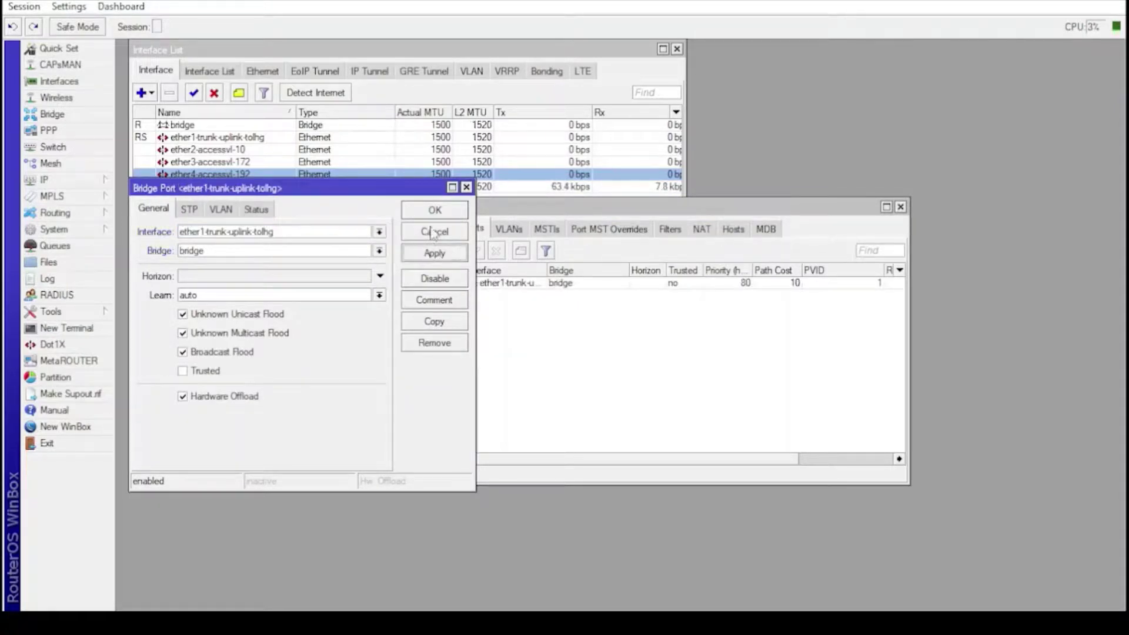
left_click(434, 321)
left_click(315, 252)
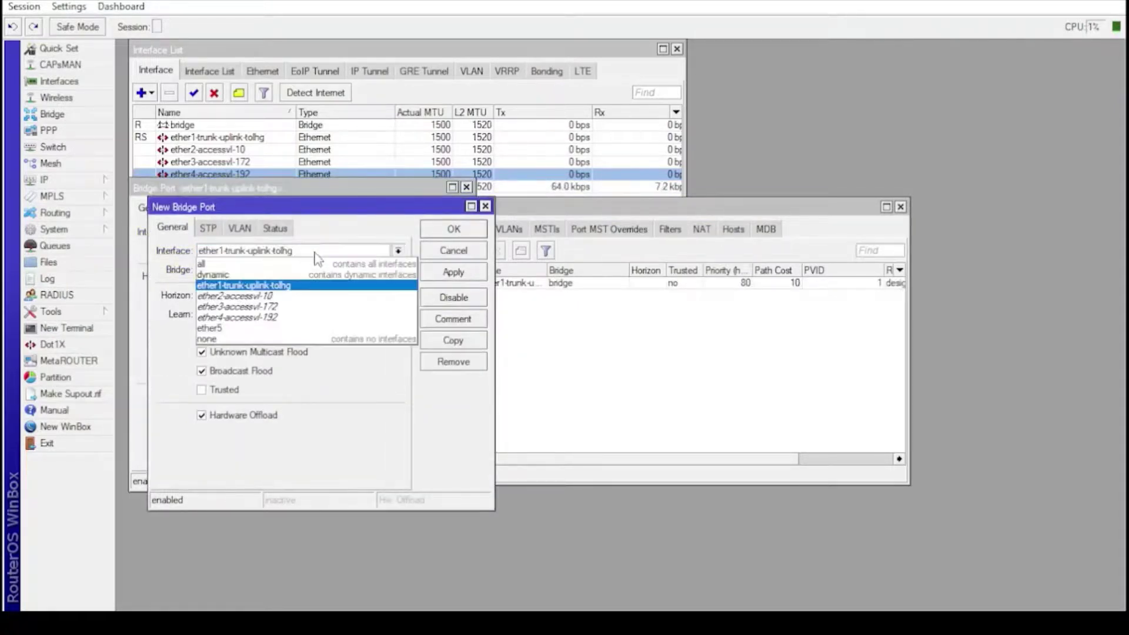
left_click(307, 296)
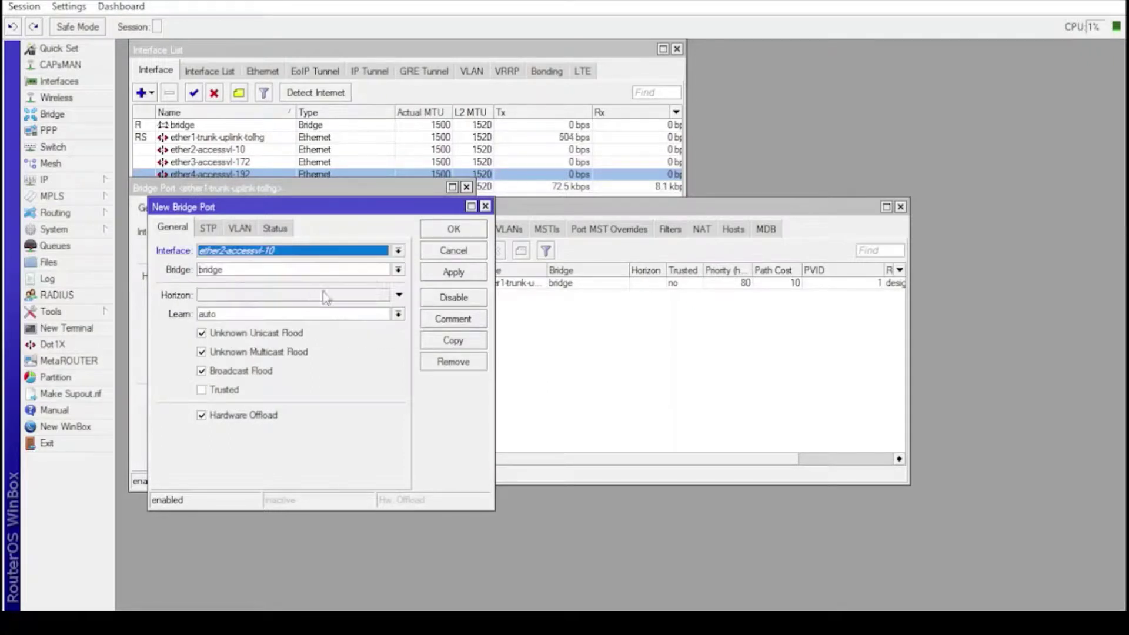
left_click(436, 275)
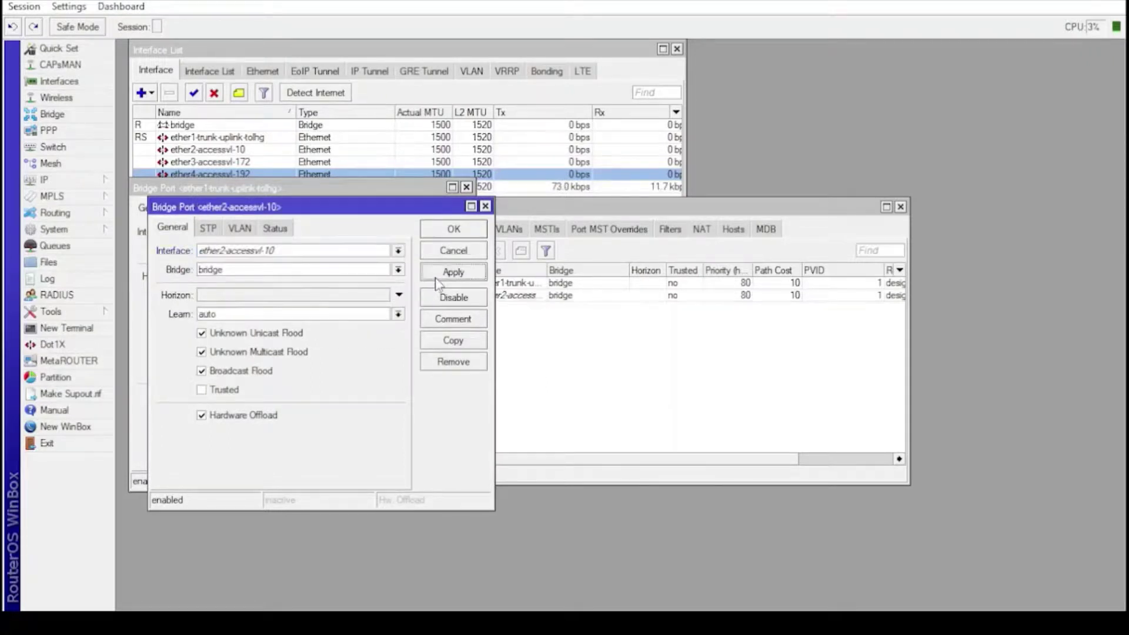
Add ether3-accessvl-172 and ether4-accessvl-192 as bridge ports, and show the full interface names in the port list.
left_click(450, 341)
left_click(325, 272)
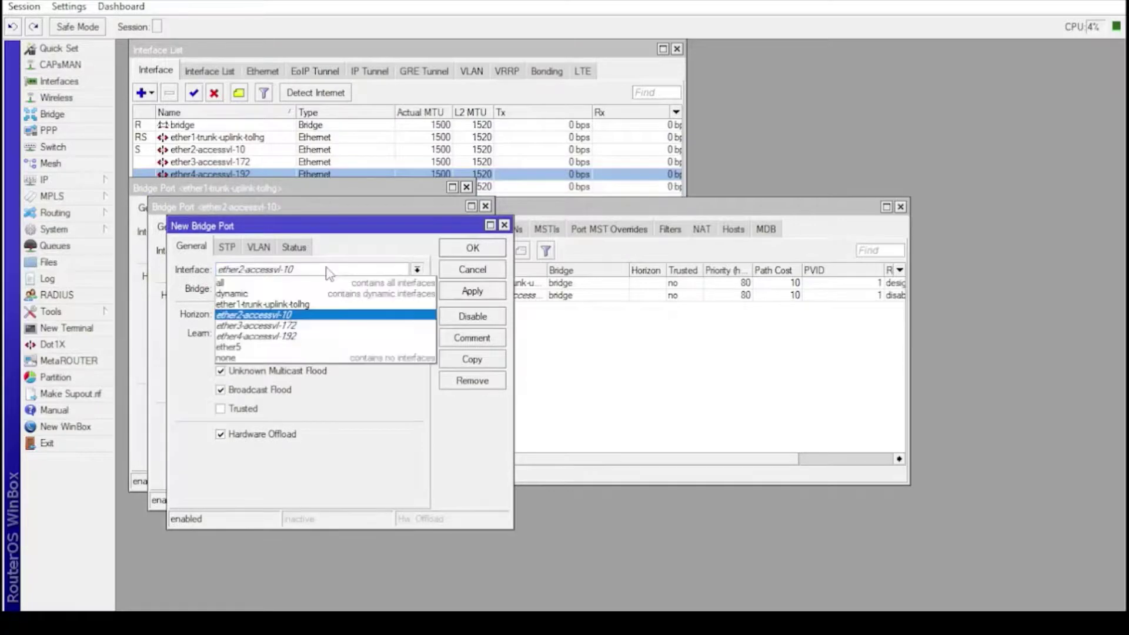
left_click(324, 333)
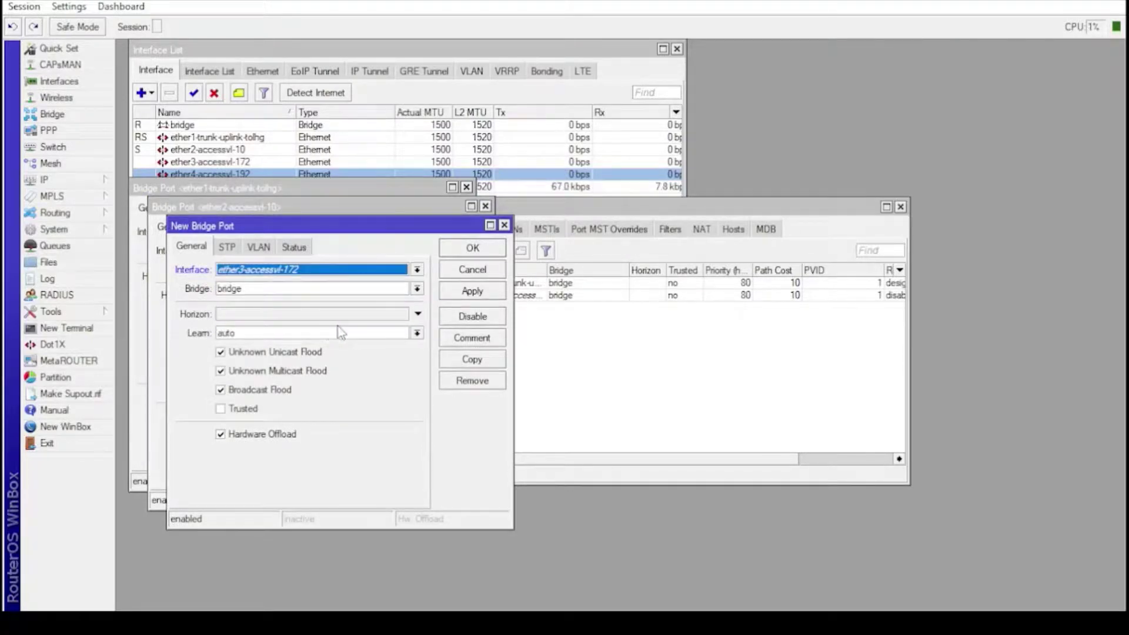
left_click(475, 365)
left_click(305, 292)
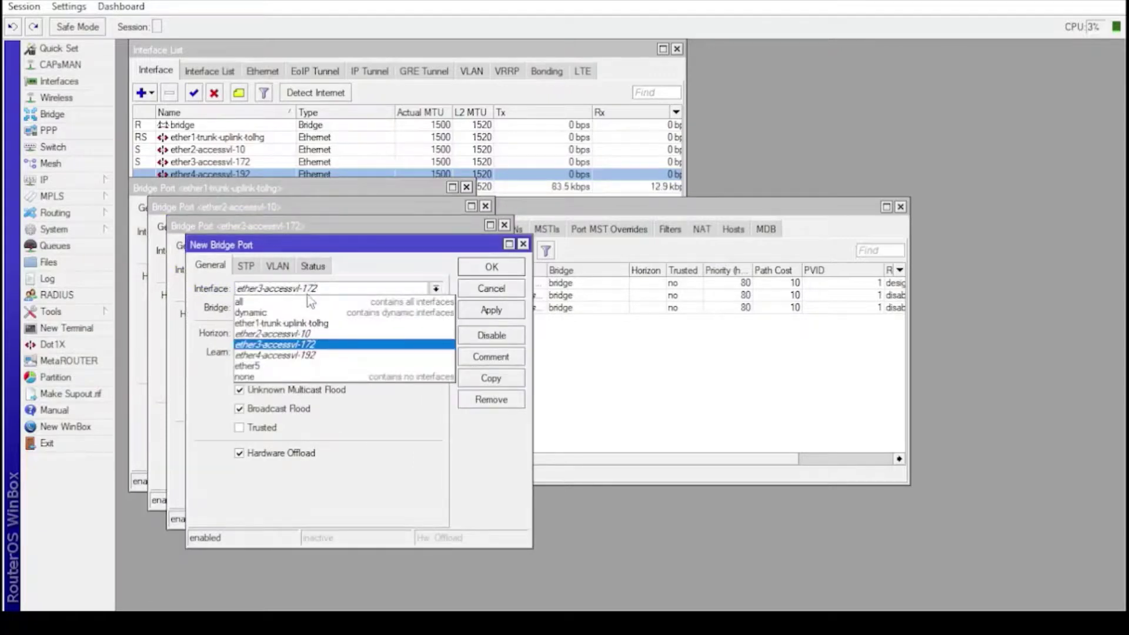
left_click(310, 357)
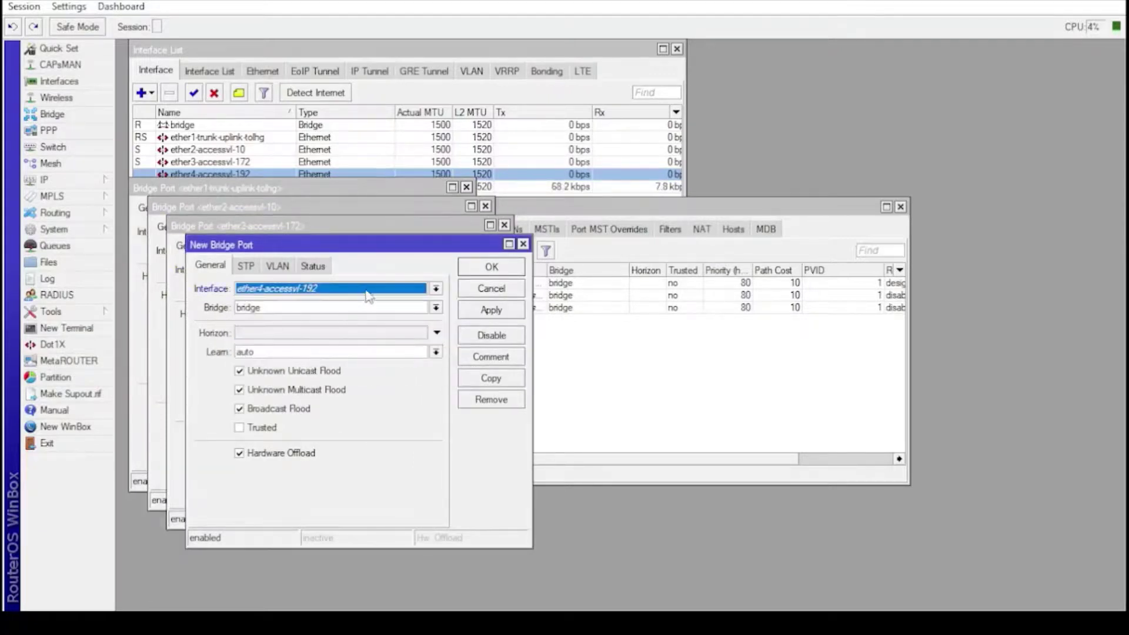
left_click(489, 310)
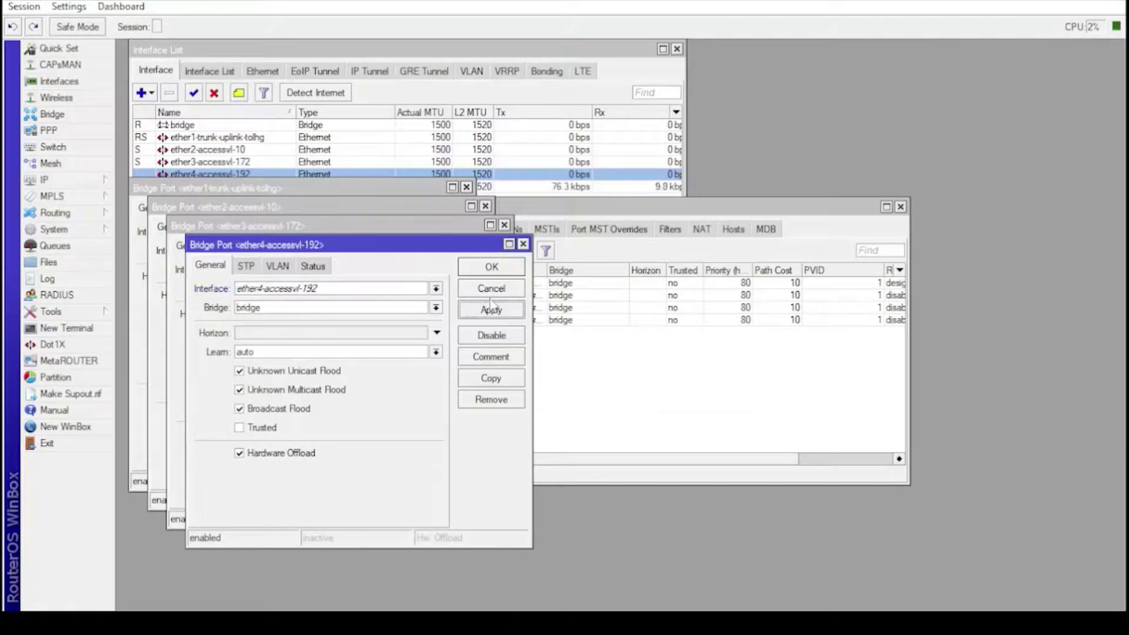
left_click(492, 268)
left_click(474, 249)
left_click(458, 229)
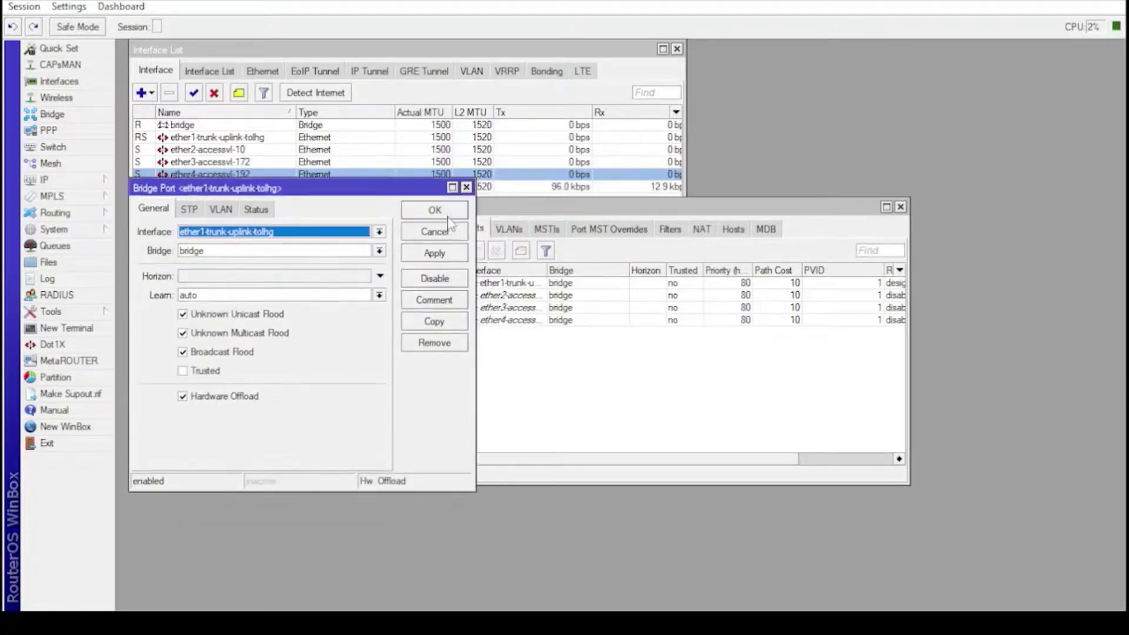
left_click(438, 211)
left_click_drag(544, 268, 598, 270)
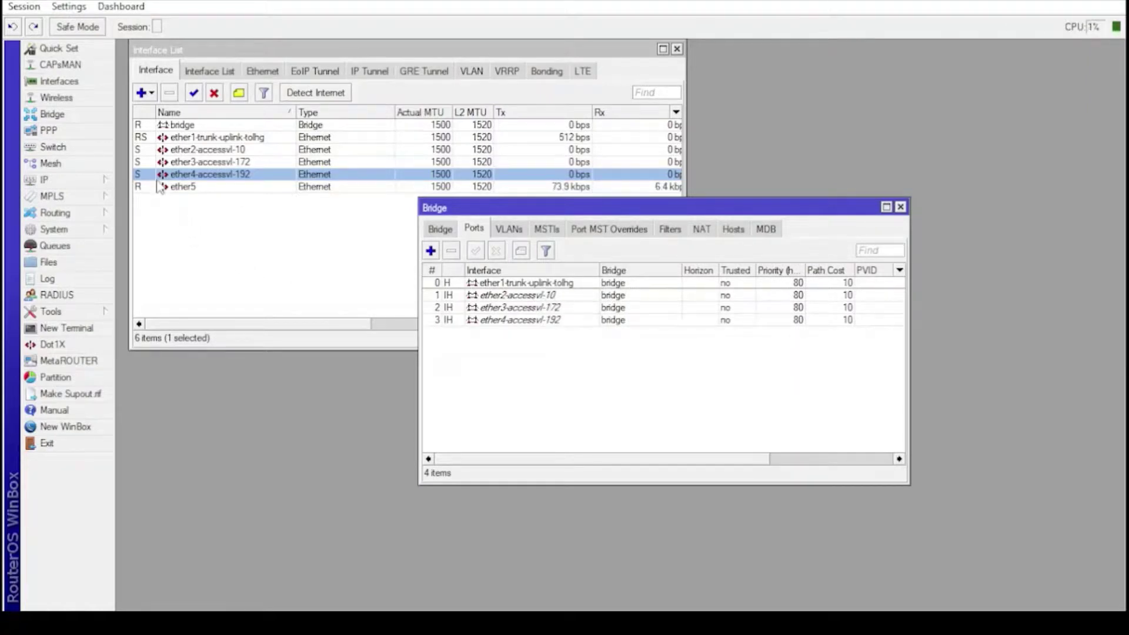
Create a switch VLAN on switch1 with VLAN ID 10 and ports ether1-trunk-uplink-tolhg and ether2-accessvl-10.
left_click(59, 147)
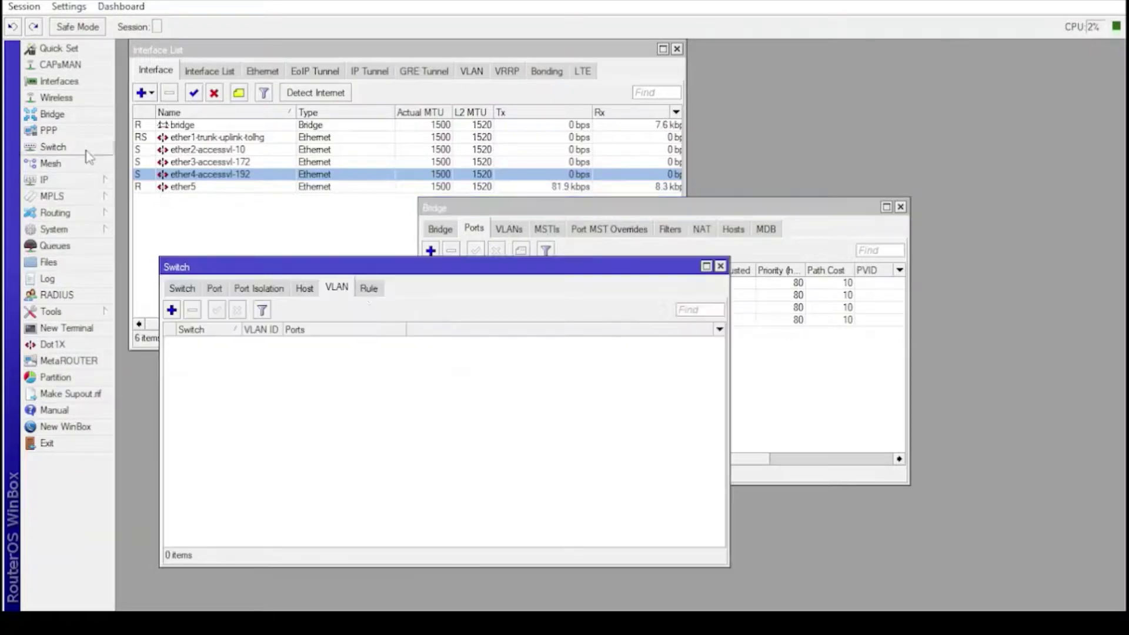
left_click_drag(370, 272, 375, 176)
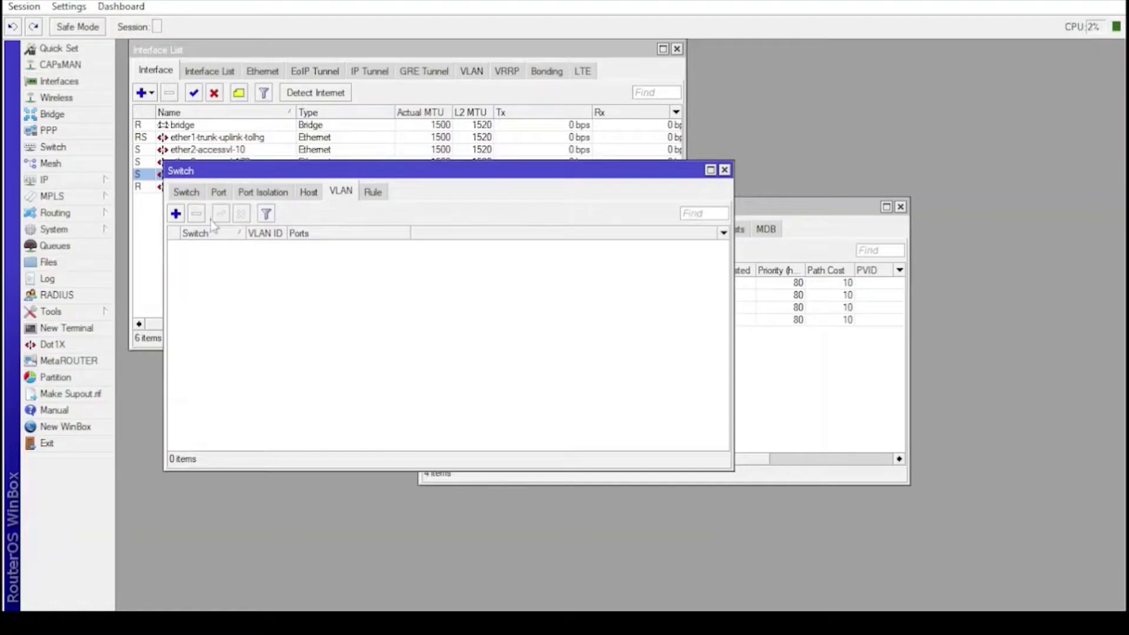
left_click(176, 214)
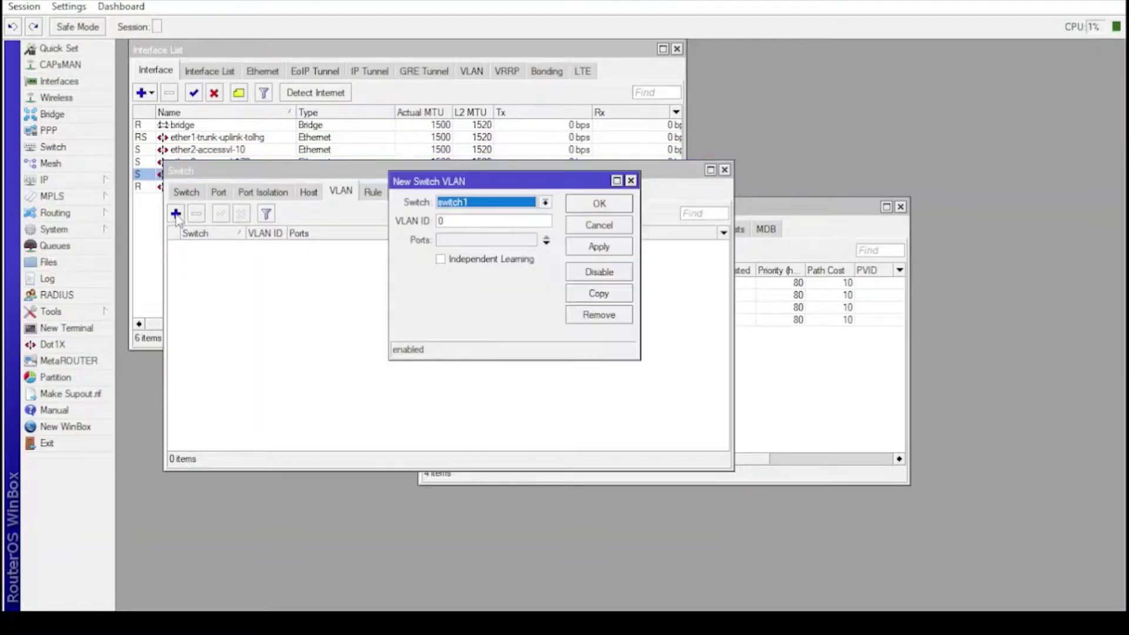
left_click(466, 221)
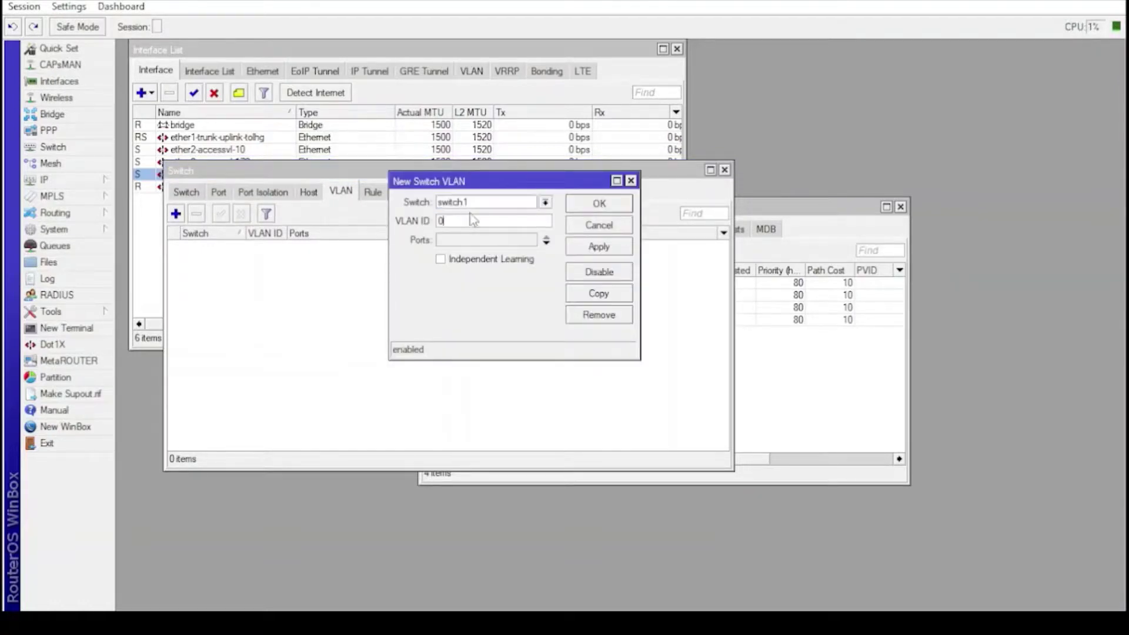
type("10")
left_click(546, 243)
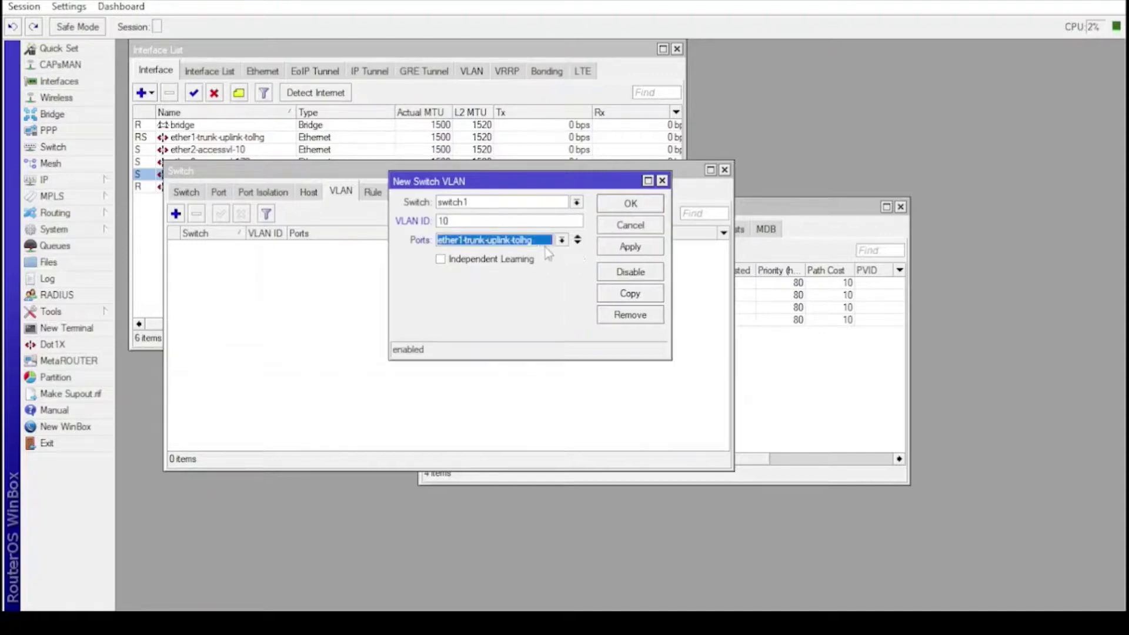
left_click(578, 243)
left_click(561, 258)
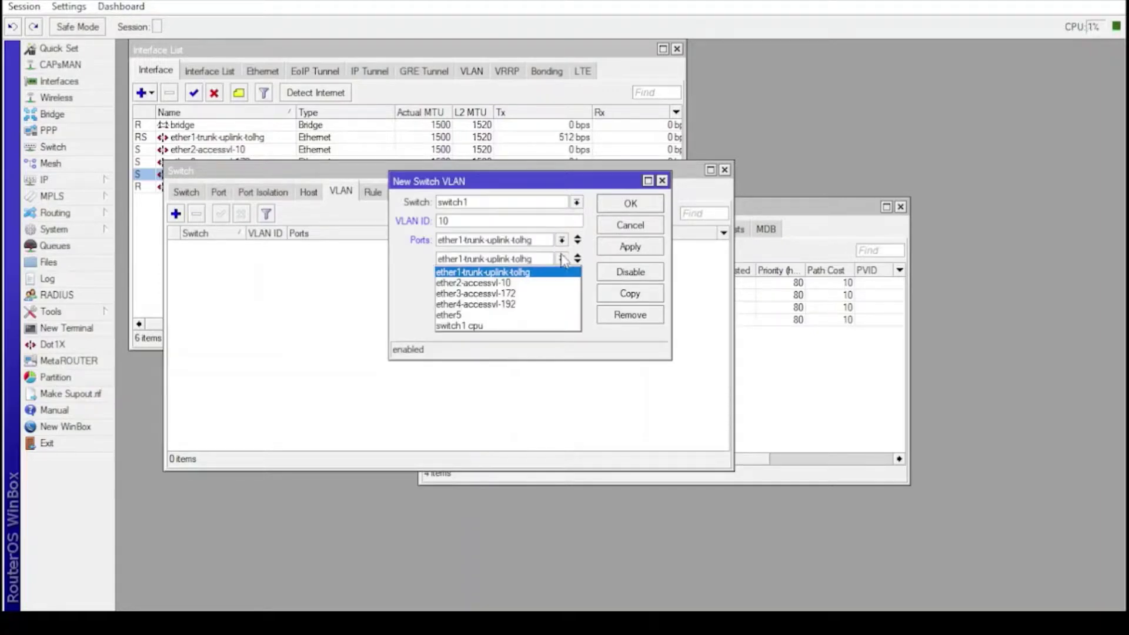
left_click(552, 282)
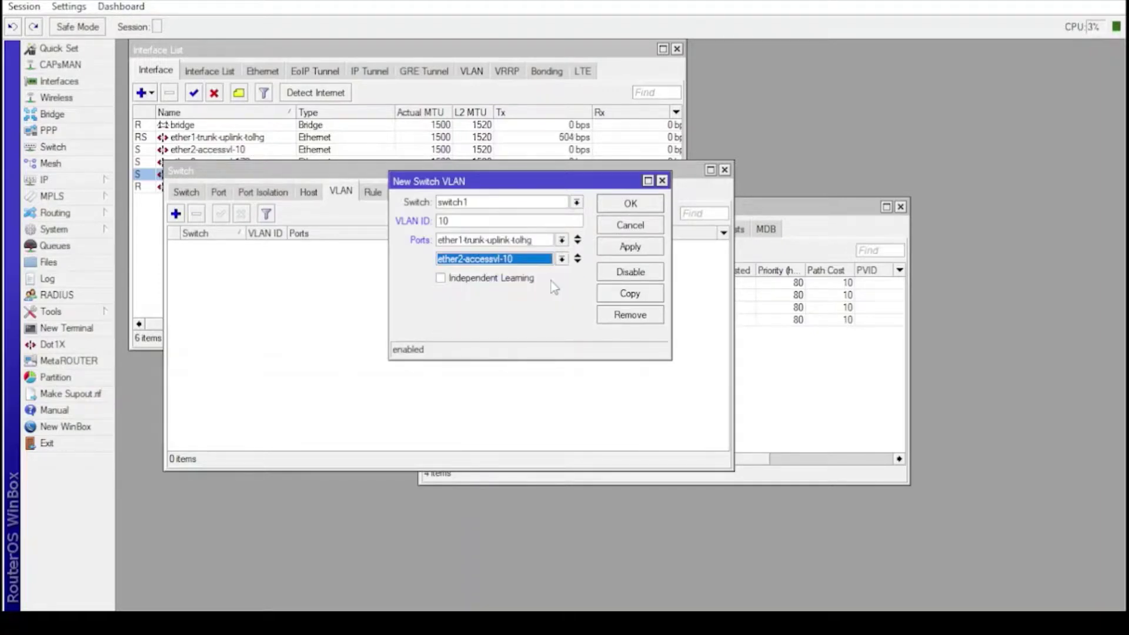
left_click(632, 245)
left_click(630, 203)
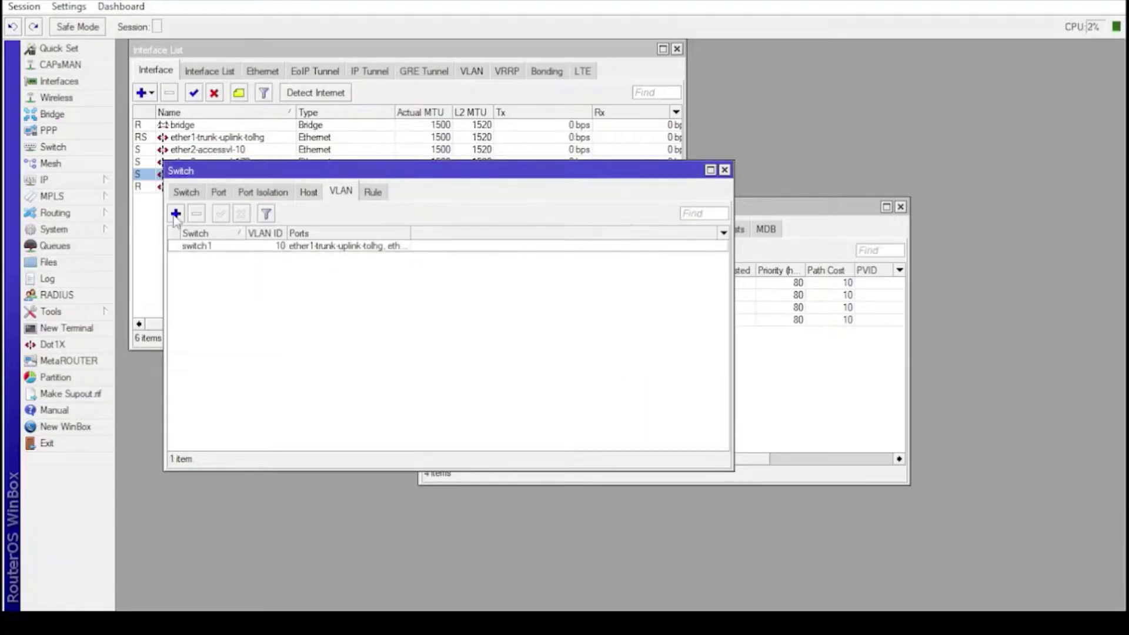
Create a switch VLAN on switch1 with VLAN ID 172 and ports ether1-trunk-uplink-tolhg and ether3-accessvl-172, and show the full port names.
left_click(175, 213)
left_click_drag(504, 221, 412, 221)
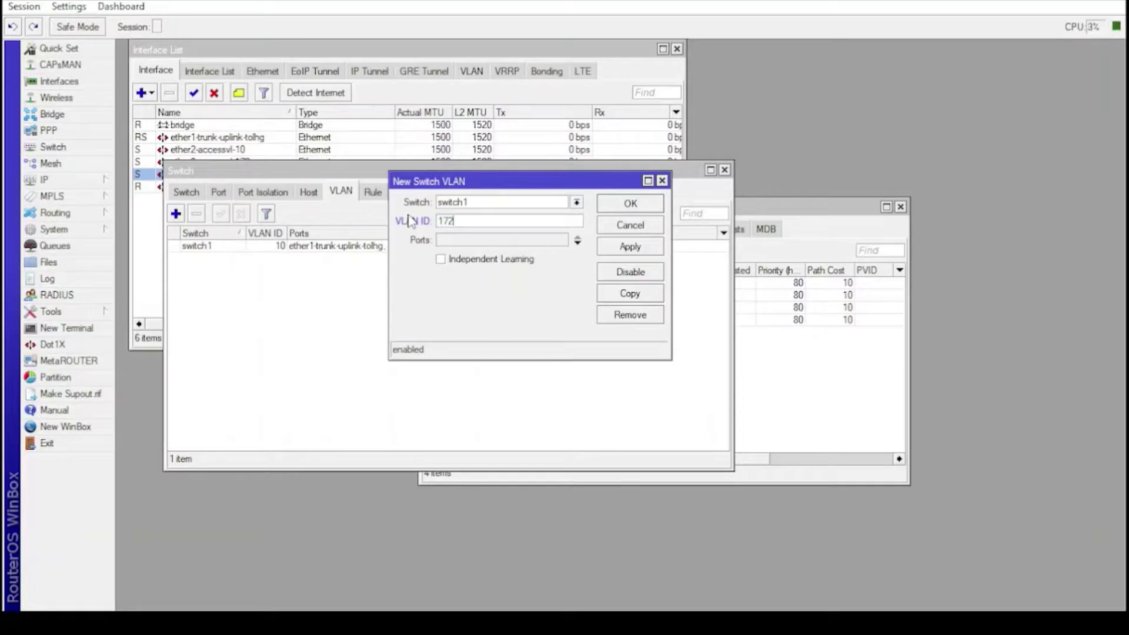
left_click(541, 241)
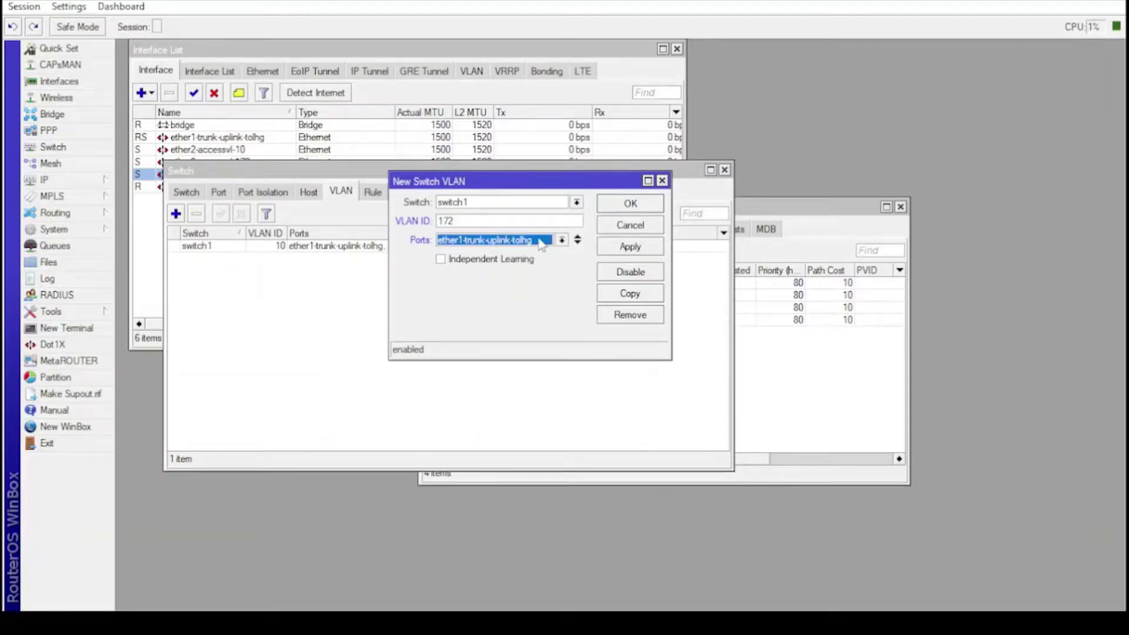
left_click(577, 243)
left_click(562, 258)
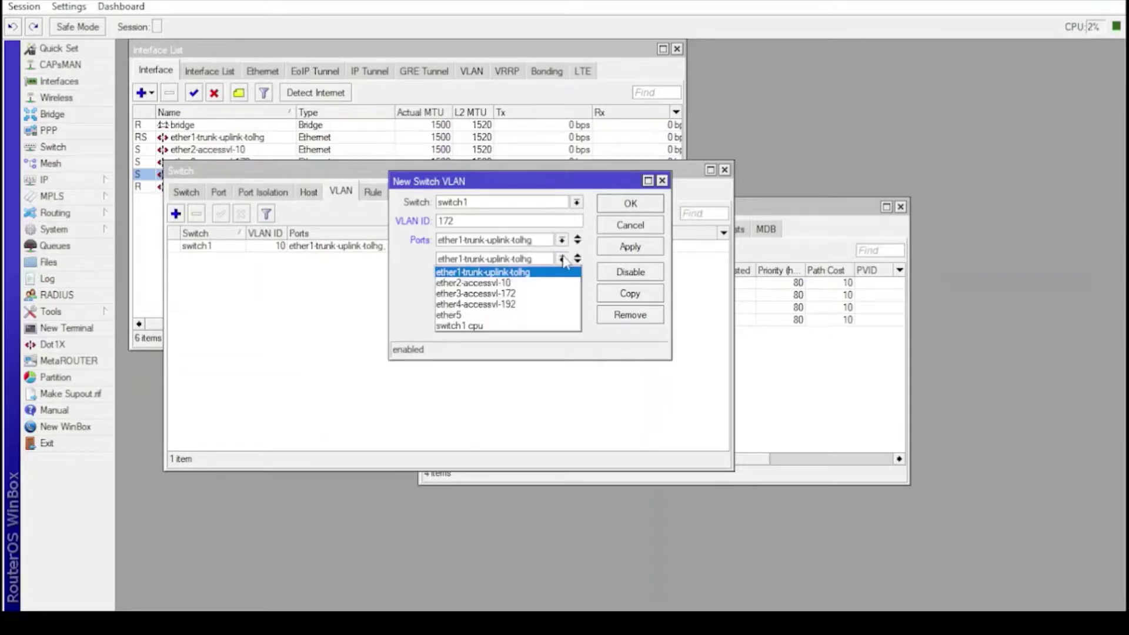
left_click(544, 294)
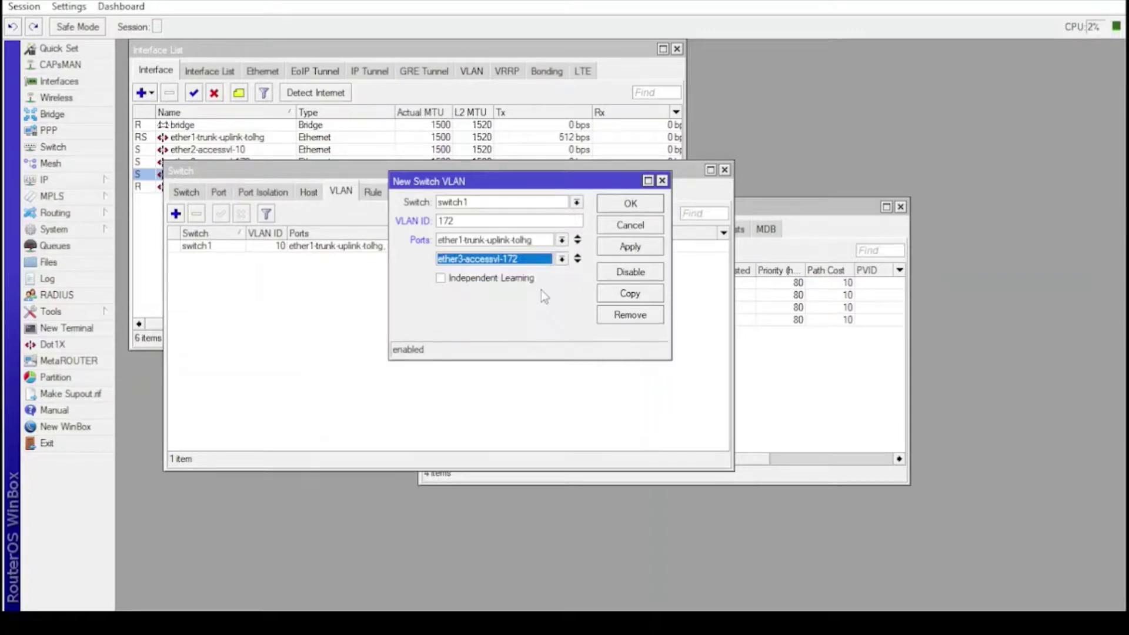
left_click(630, 246)
left_click(630, 206)
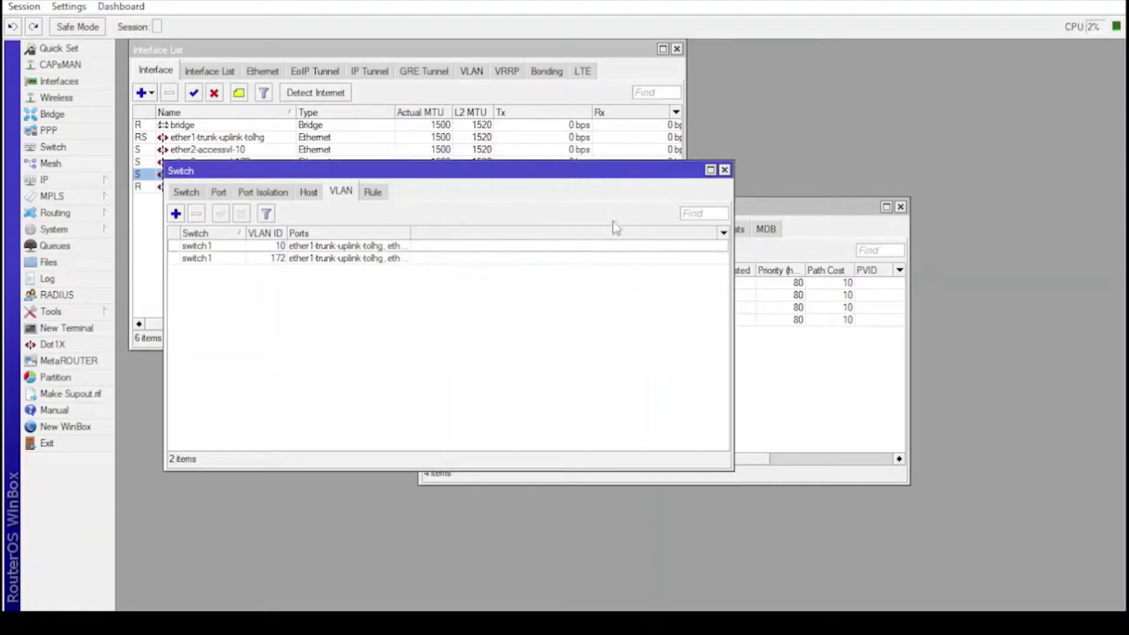
left_click_drag(410, 233, 507, 238)
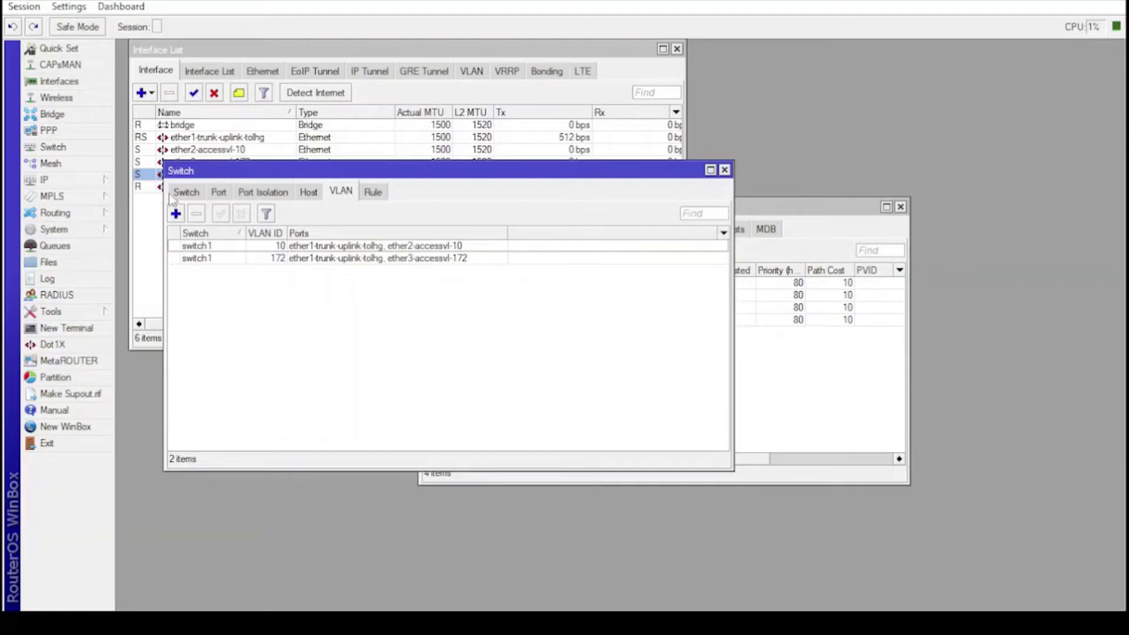
Show the full switch port names, and set ether1-trunk-uplink-tolhg to VLAN mode secure and VLAN header add if missing.
left_click(222, 194)
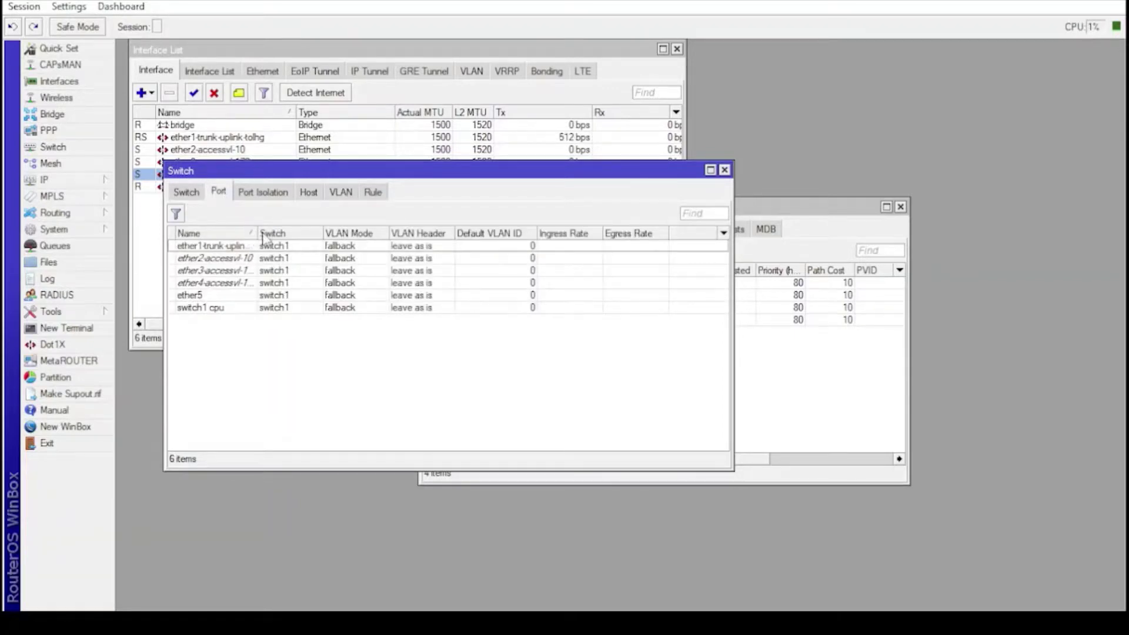
left_click_drag(257, 234, 317, 234)
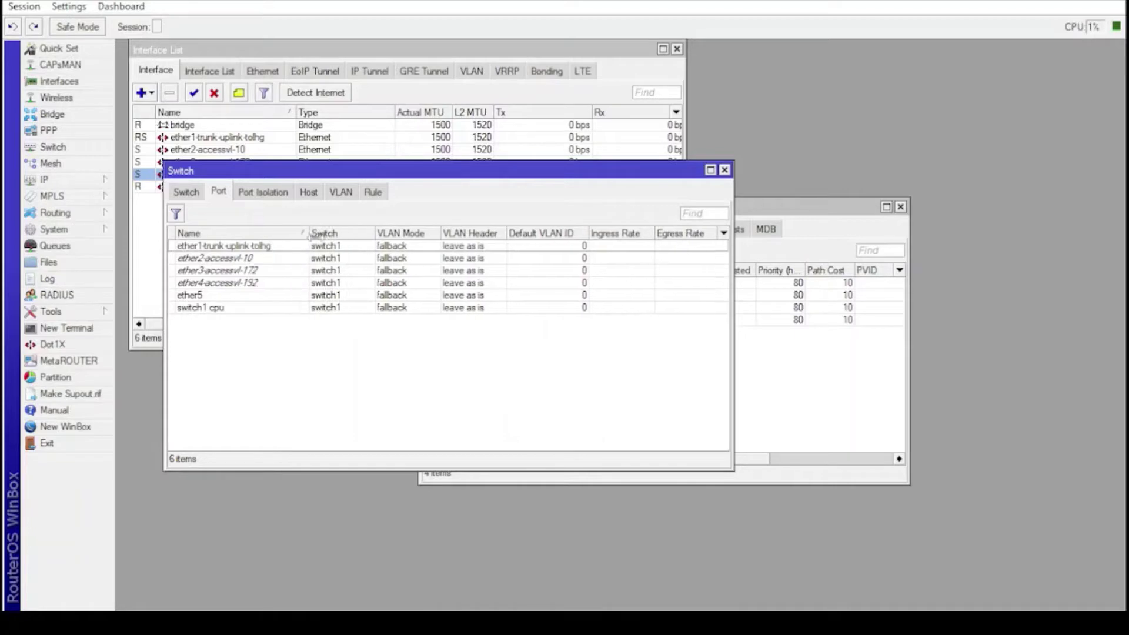
double_click(274, 247)
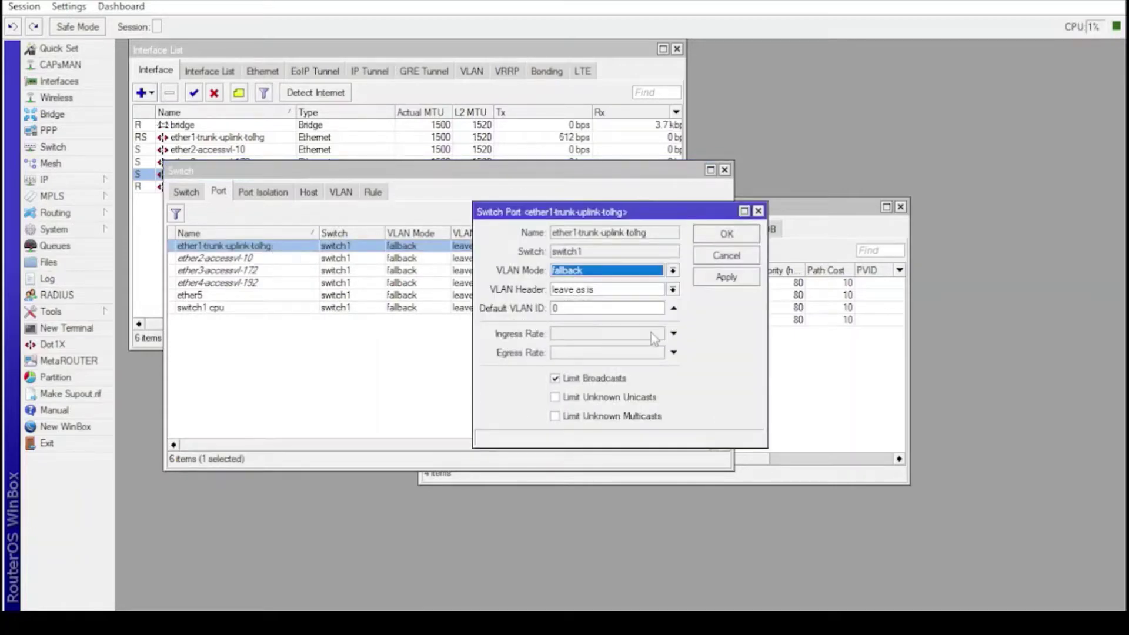
left_click(608, 274)
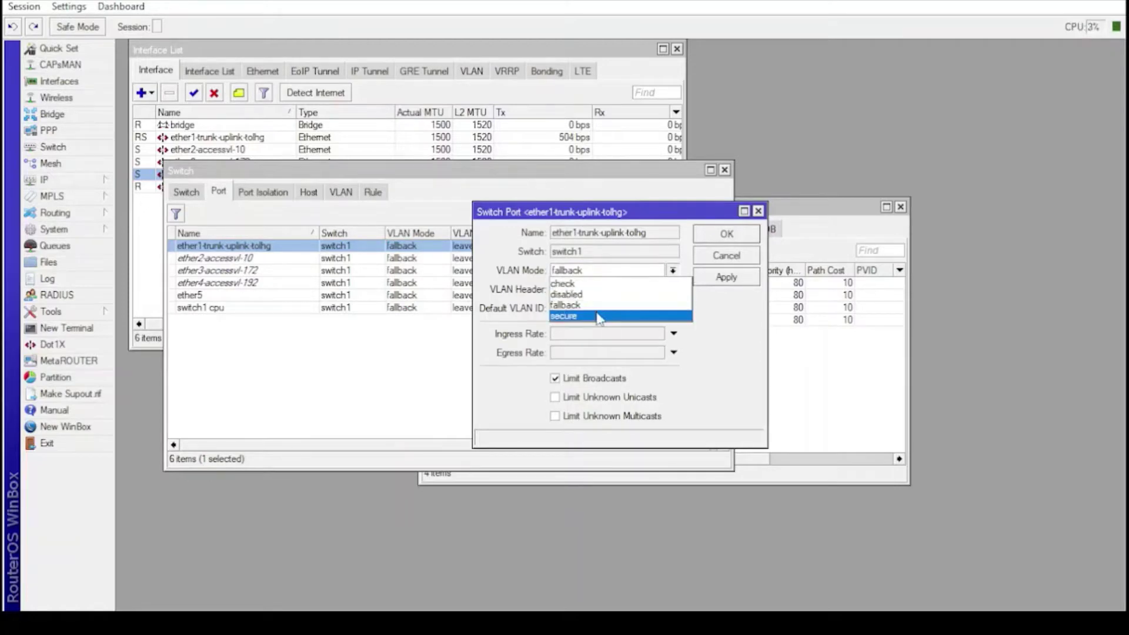
left_click(599, 316)
left_click(612, 289)
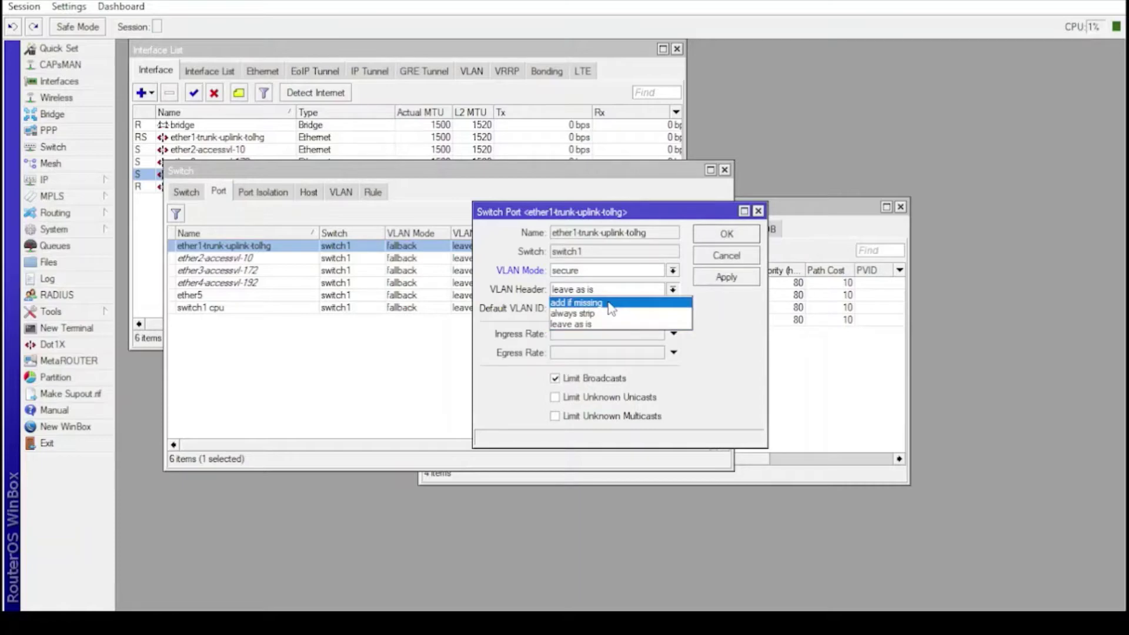
left_click(609, 303)
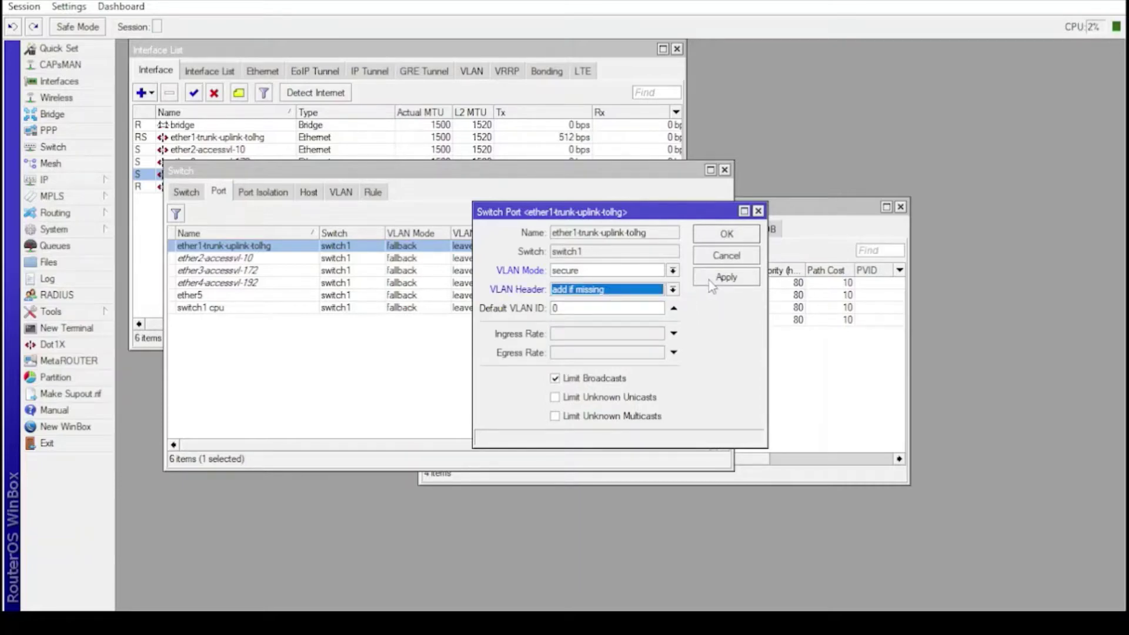
left_click(712, 280)
left_click(720, 235)
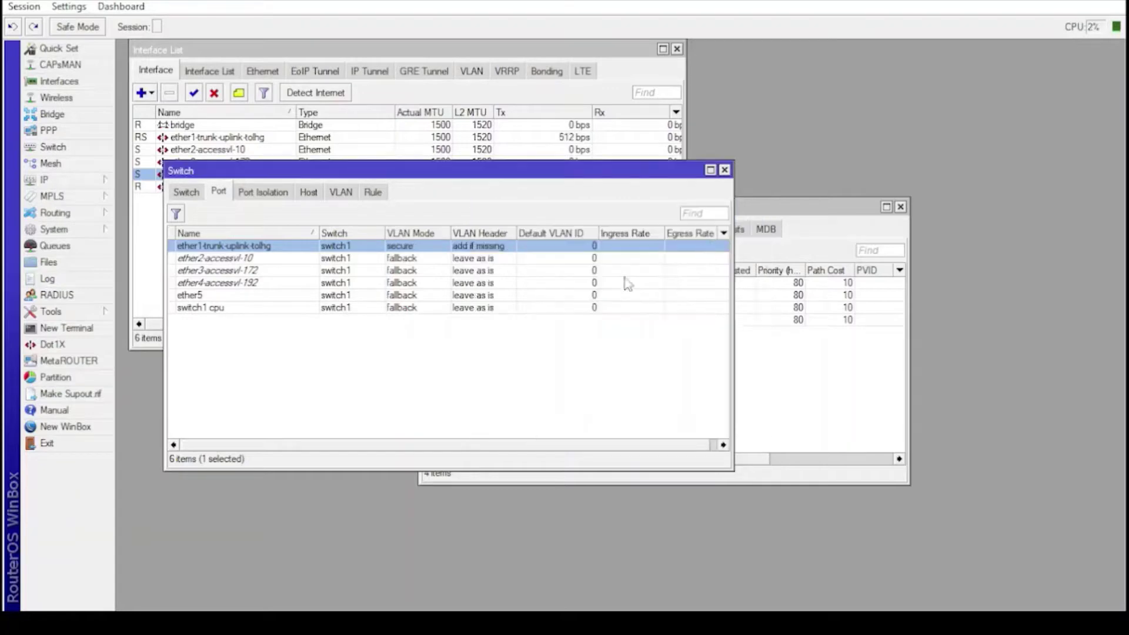
Set switch port ether2-accessvl-10 to VLAN mode secure, VLAN header always strip and default VLAN ID 10.
double_click(272, 261)
left_click(626, 308)
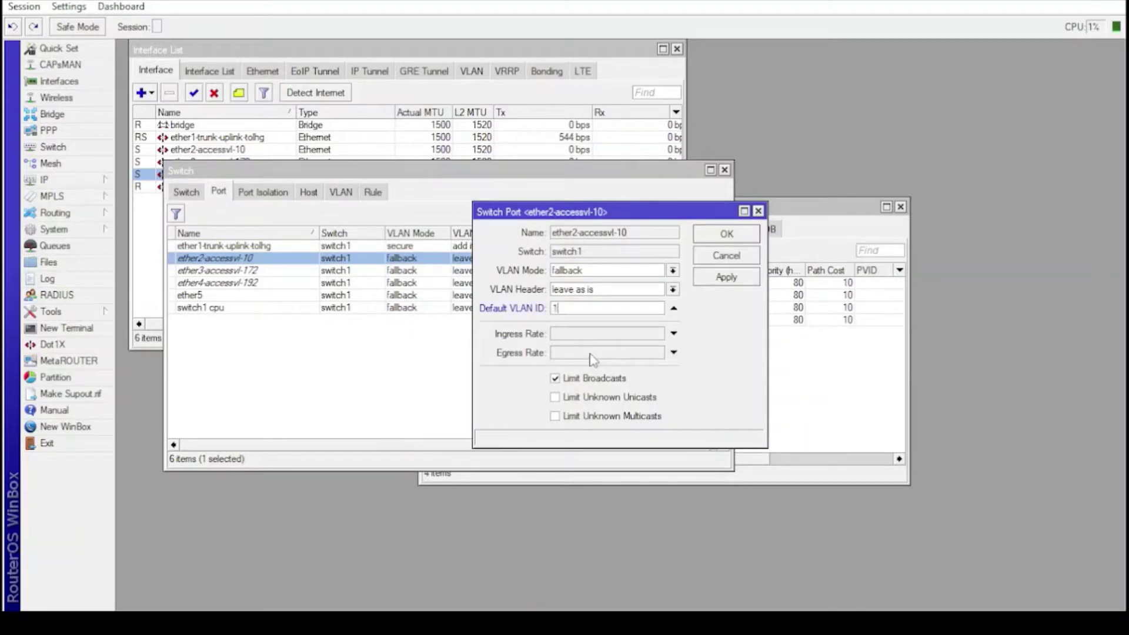
left_click(591, 272)
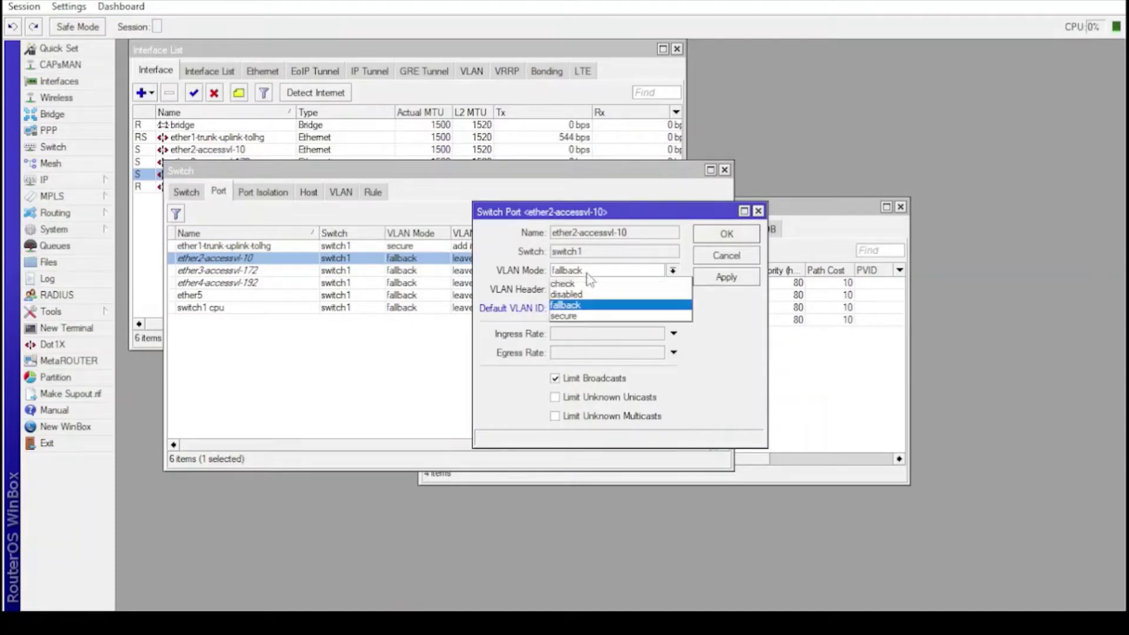
left_click(588, 315)
left_click(592, 291)
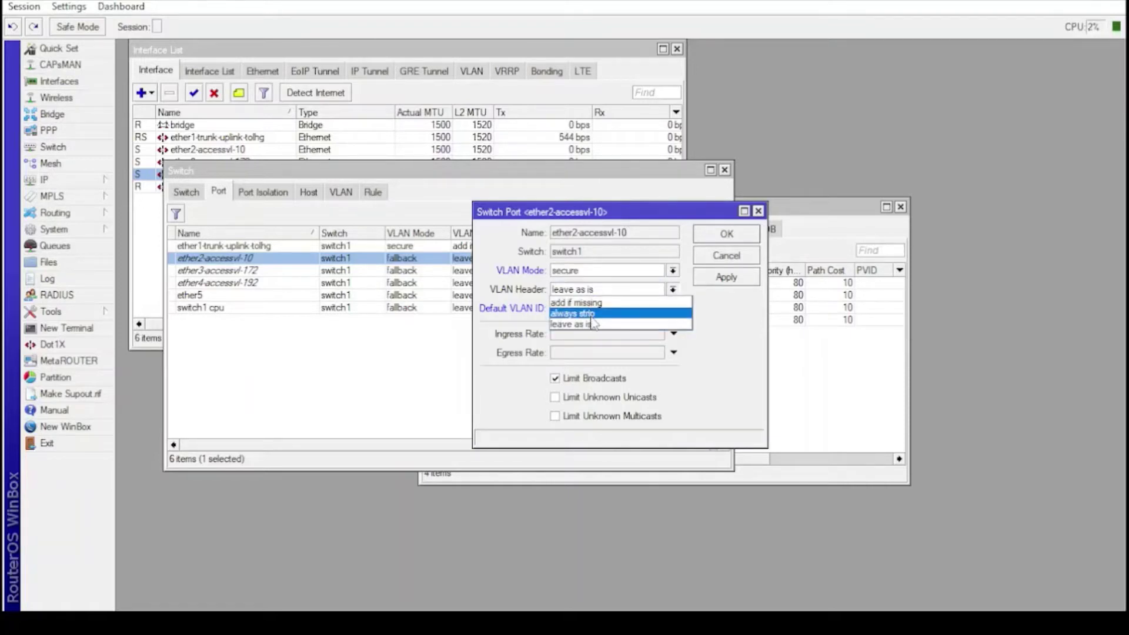
left_click(594, 316)
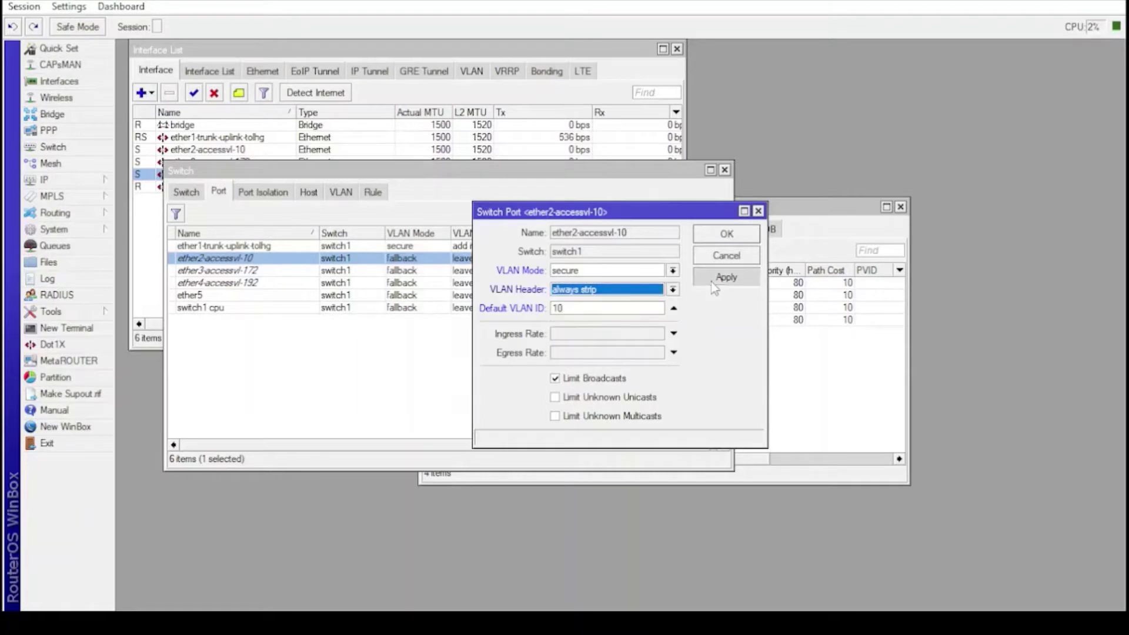
left_click(727, 277)
left_click(724, 238)
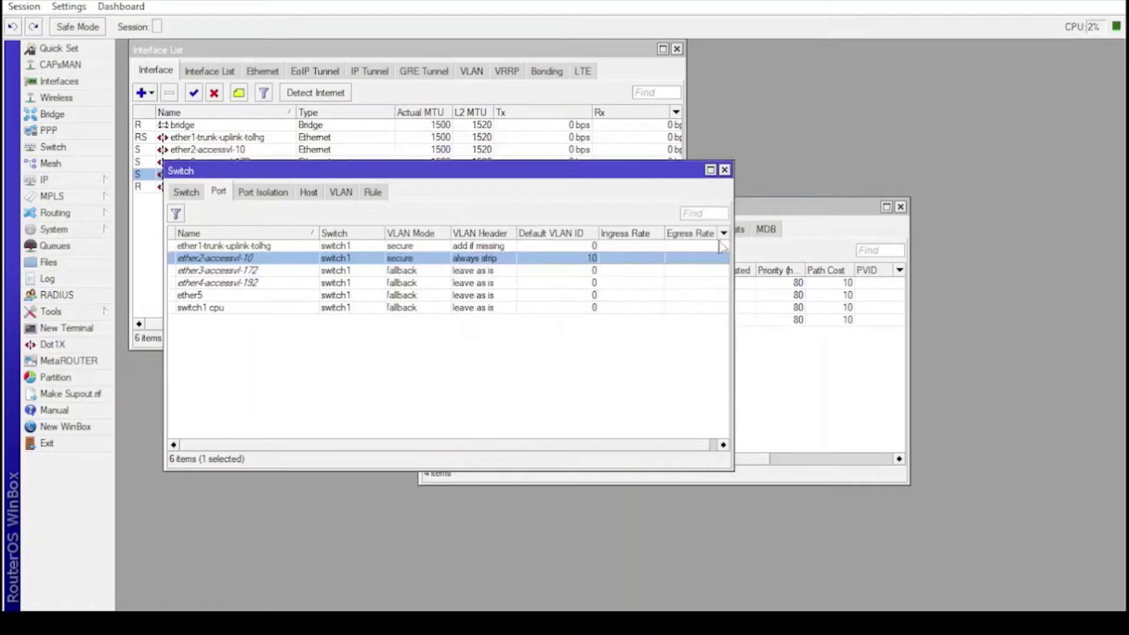
Set switch port ether3-accessvl-172 to VLAN mode secure, VLAN header always strip and default VLAN ID 172.
double_click(402, 270)
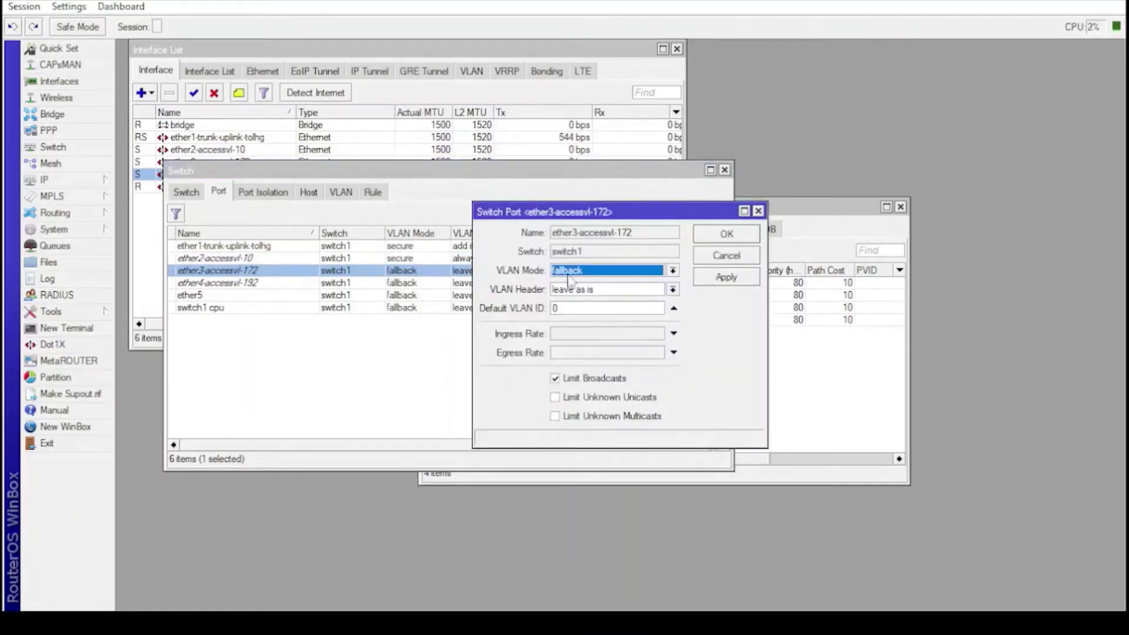
left_click_drag(580, 309, 487, 307)
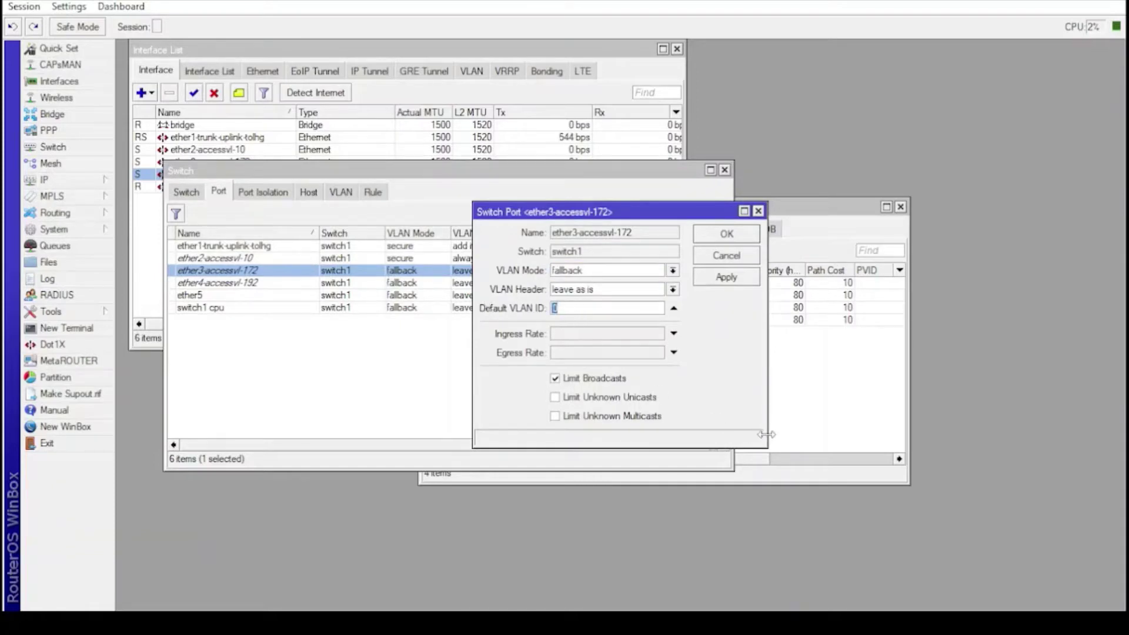
type("172")
left_click(572, 274)
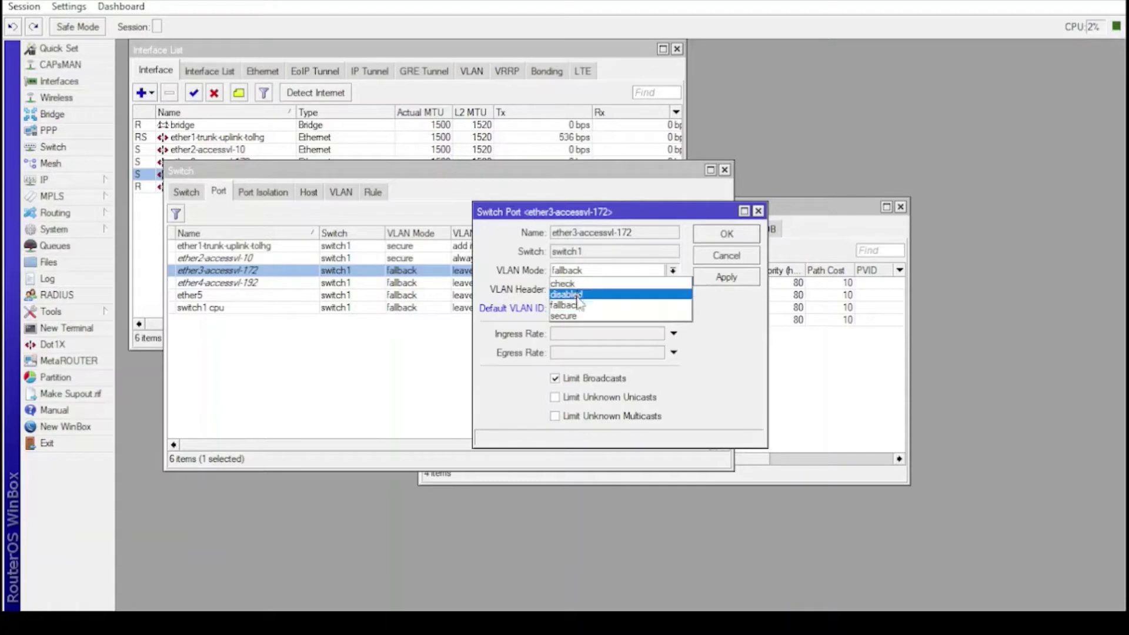
left_click(566, 316)
left_click(582, 290)
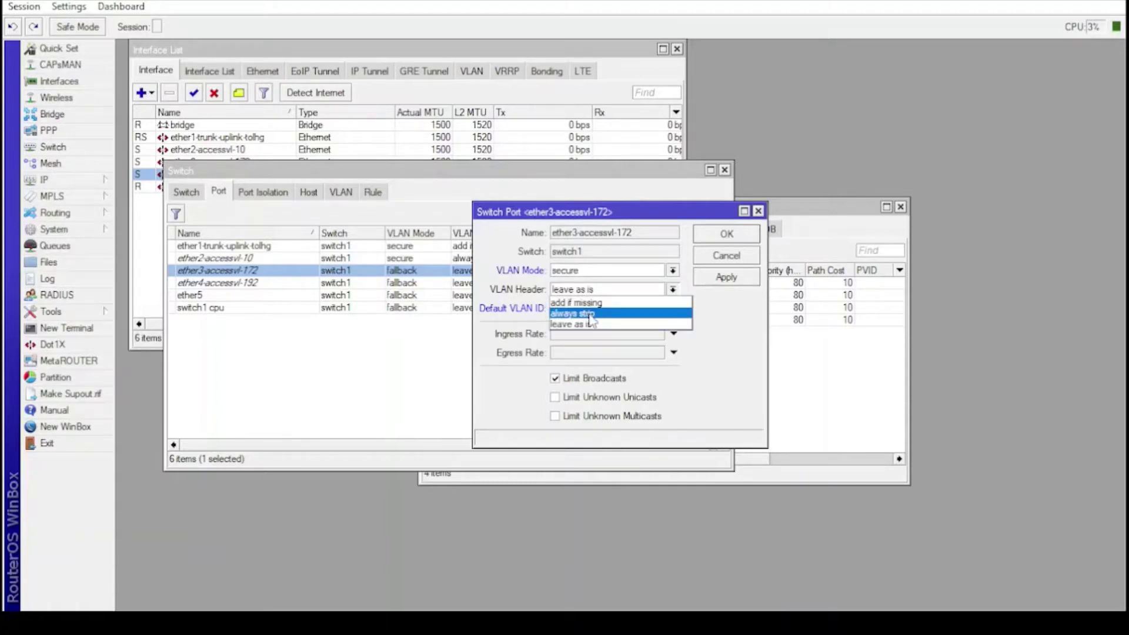
left_click(589, 315)
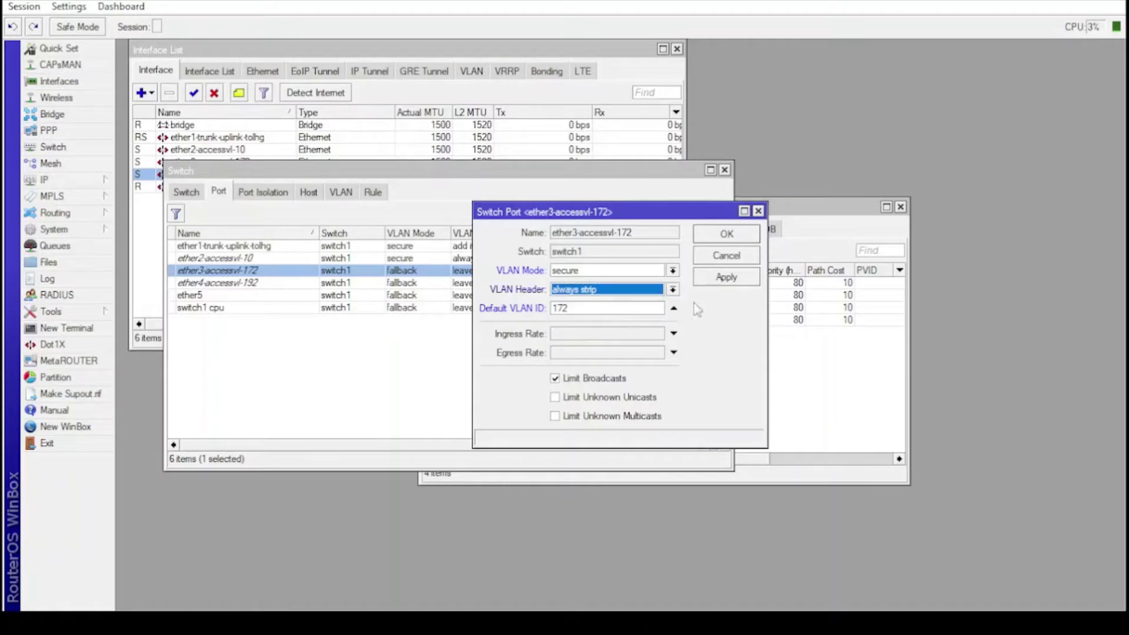
left_click(725, 277)
left_click(734, 238)
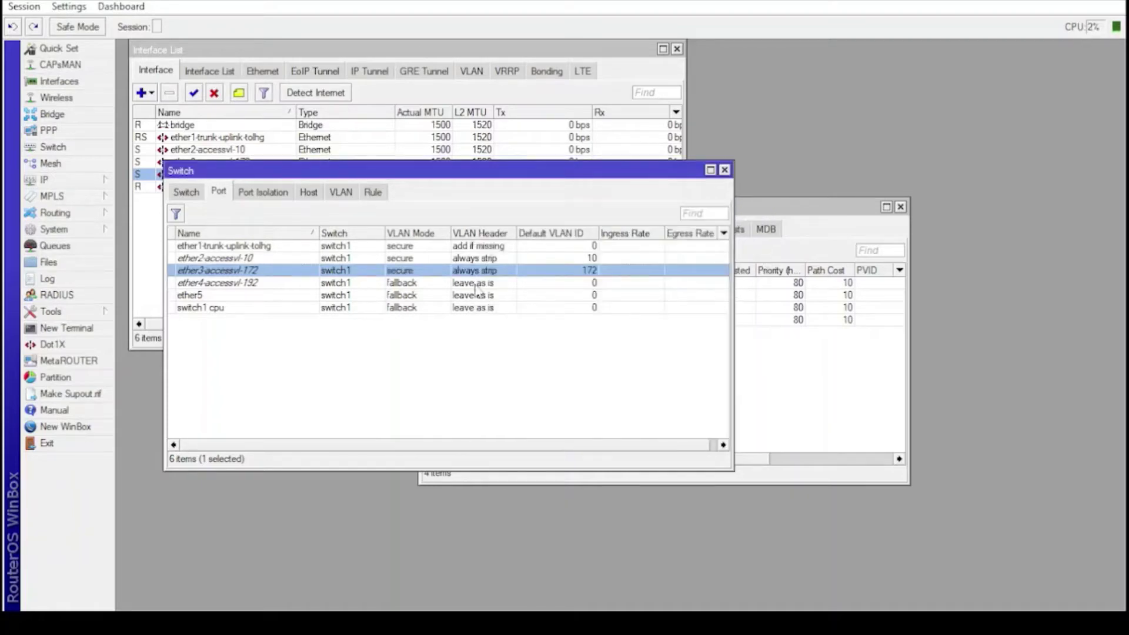
Close the Switch, Bridge and Interface List windows.
left_click(724, 170)
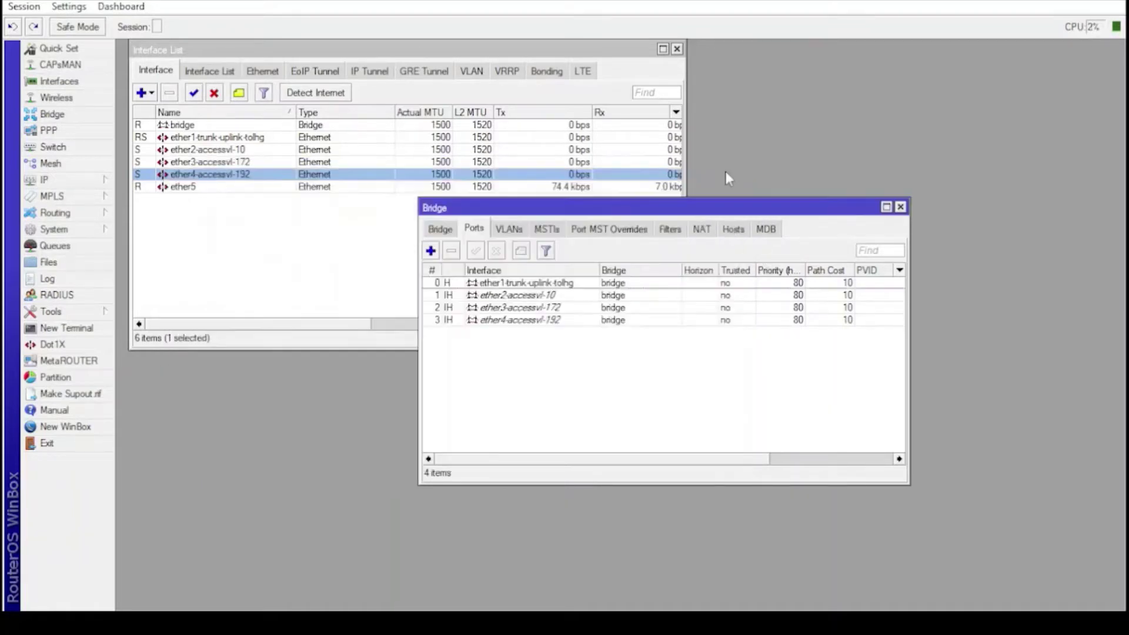
left_click(900, 208)
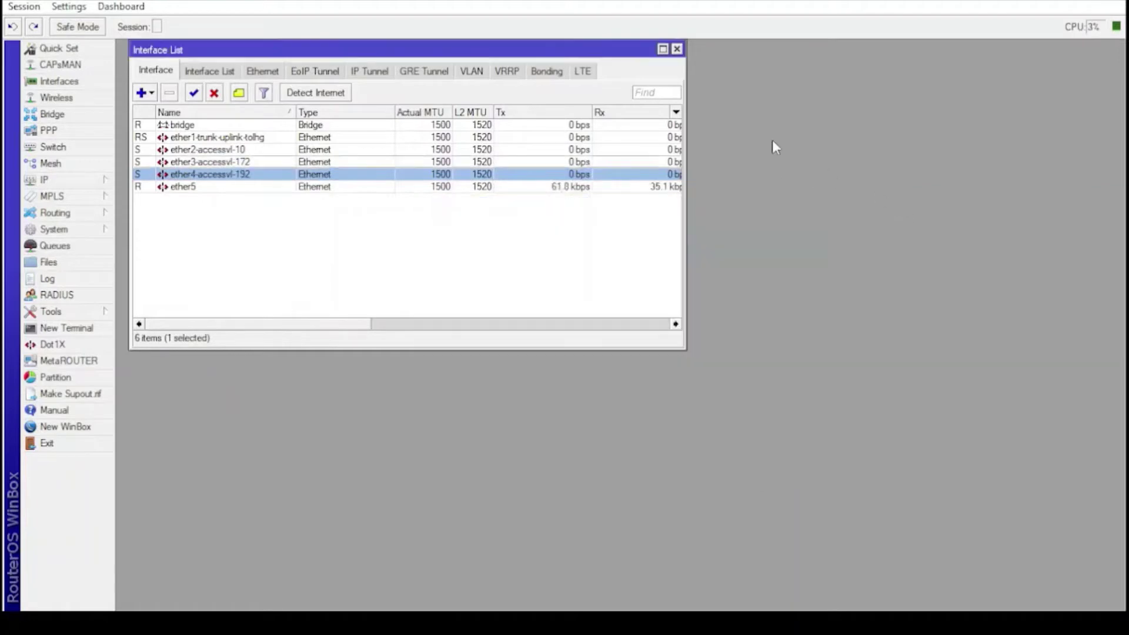
left_click(676, 49)
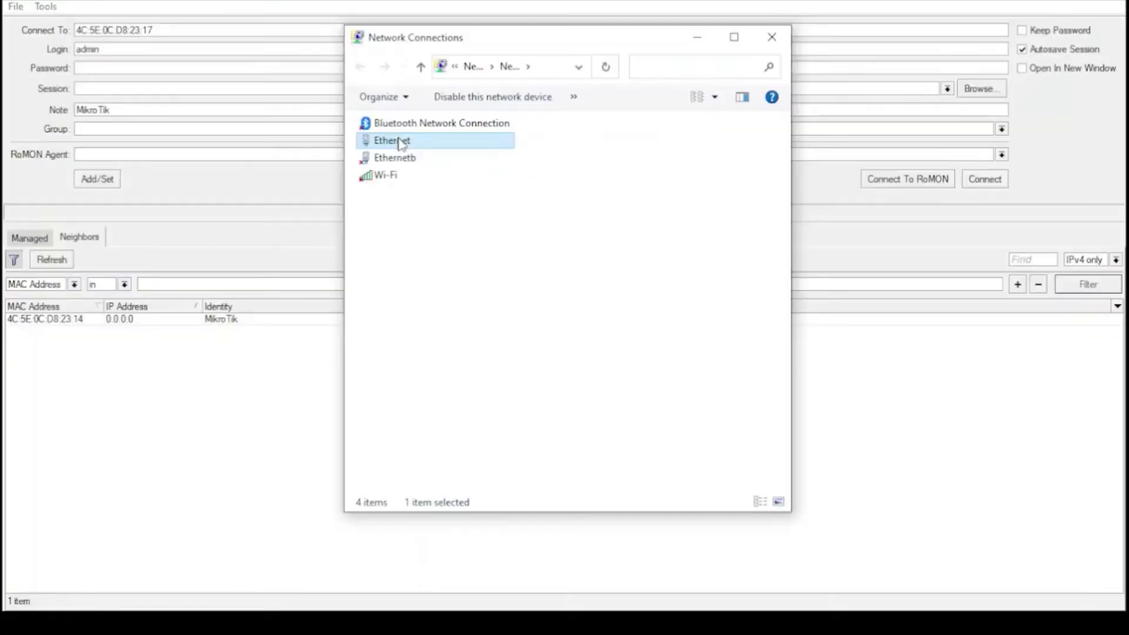
View the Ethernet adapter's network connection details in Windows to check its DHCP-assigned IPv4 address and gateway.
double_click(395, 143)
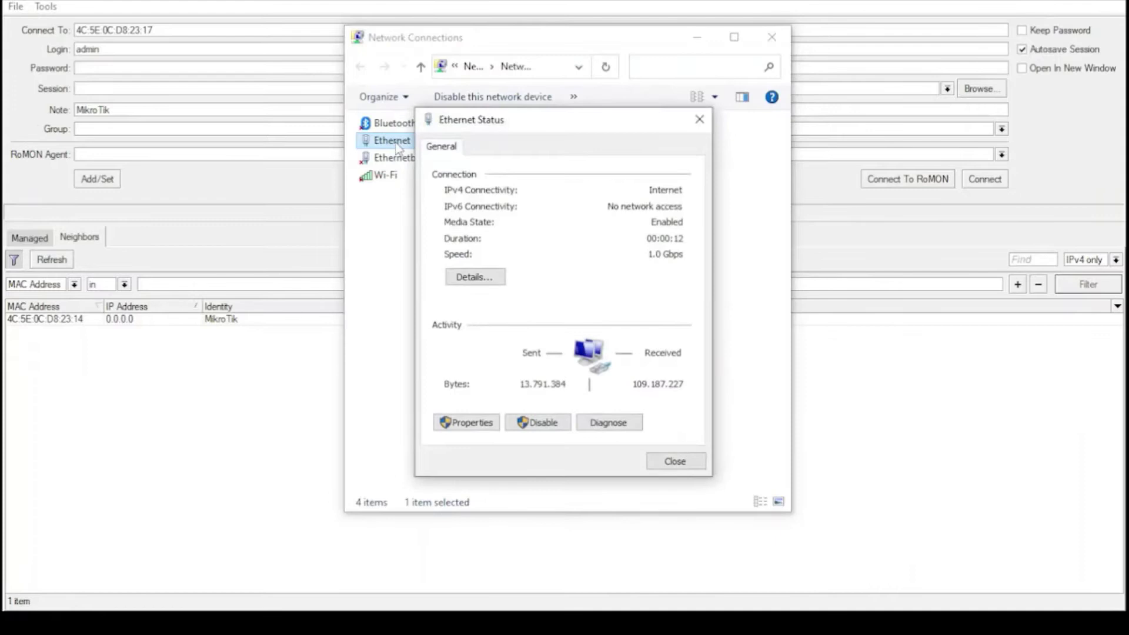
left_click(481, 275)
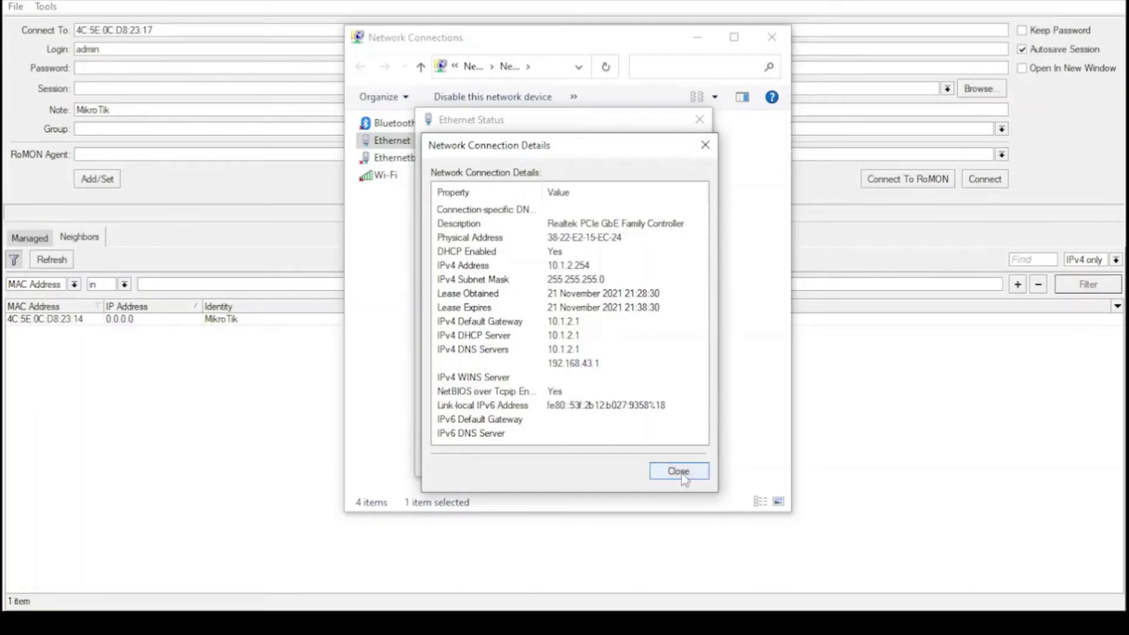
Switch to the network diagram and draw a red arrow from the router's third port, labelled "L=172".
left_click(170, 2)
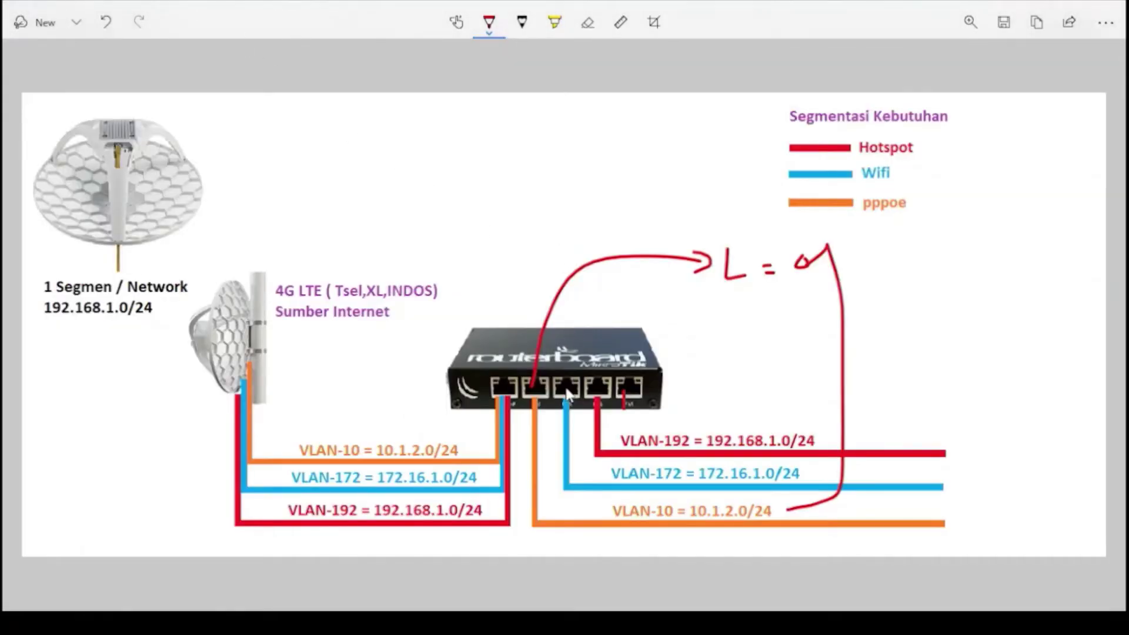
mouse_move(565, 382)
left_mouse_down()
mouse_move(711, 356)
mouse_move(764, 367)
left_mouse_up()
left_click_drag(771, 351, 780, 351)
left_click_drag(770, 358, 786, 360)
left_click_drag(795, 344, 797, 356)
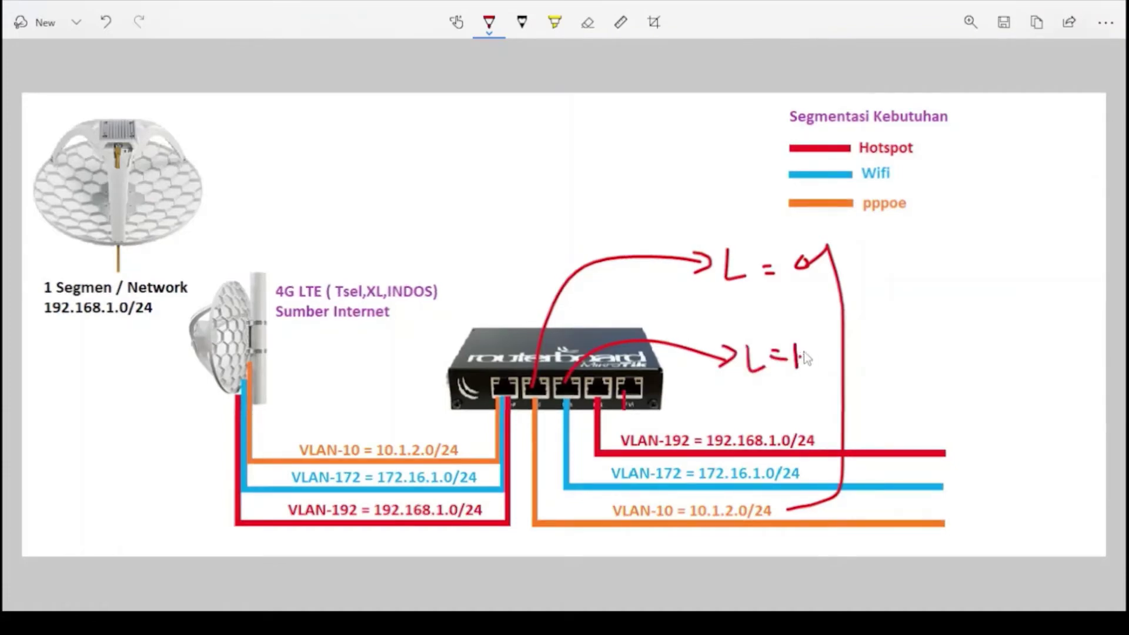
mouse_move(799, 351)
left_mouse_down()
mouse_move(821, 348)
mouse_move(802, 400)
mouse_move(835, 369)
left_mouse_up()
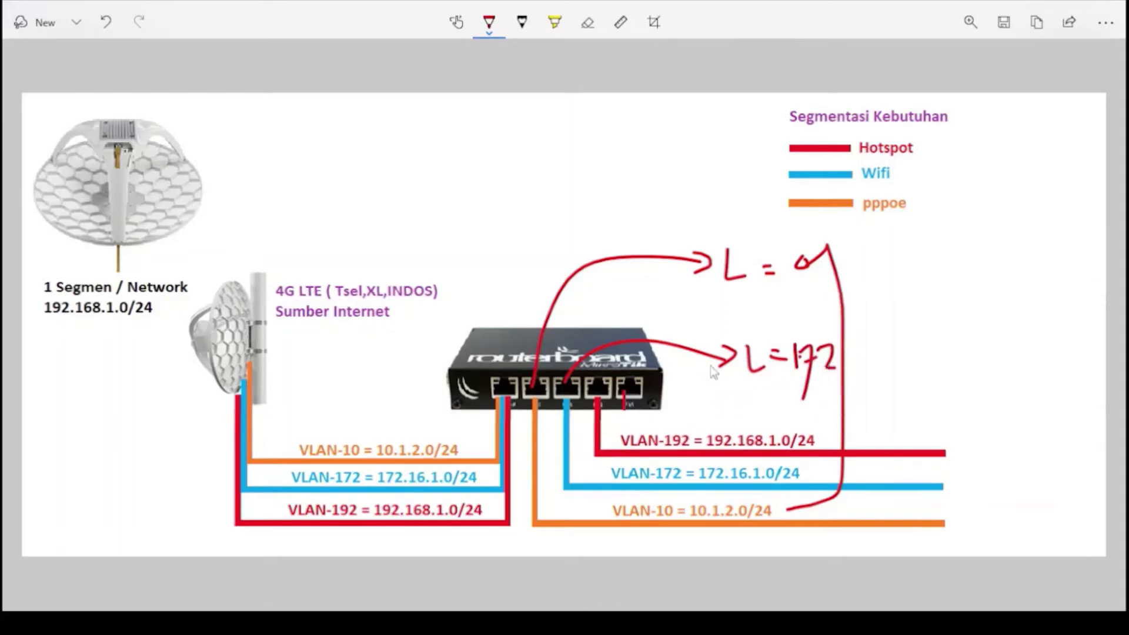
Return to the Windows Network Connections window to check the Ethernet adapter.
left_click(247, 2)
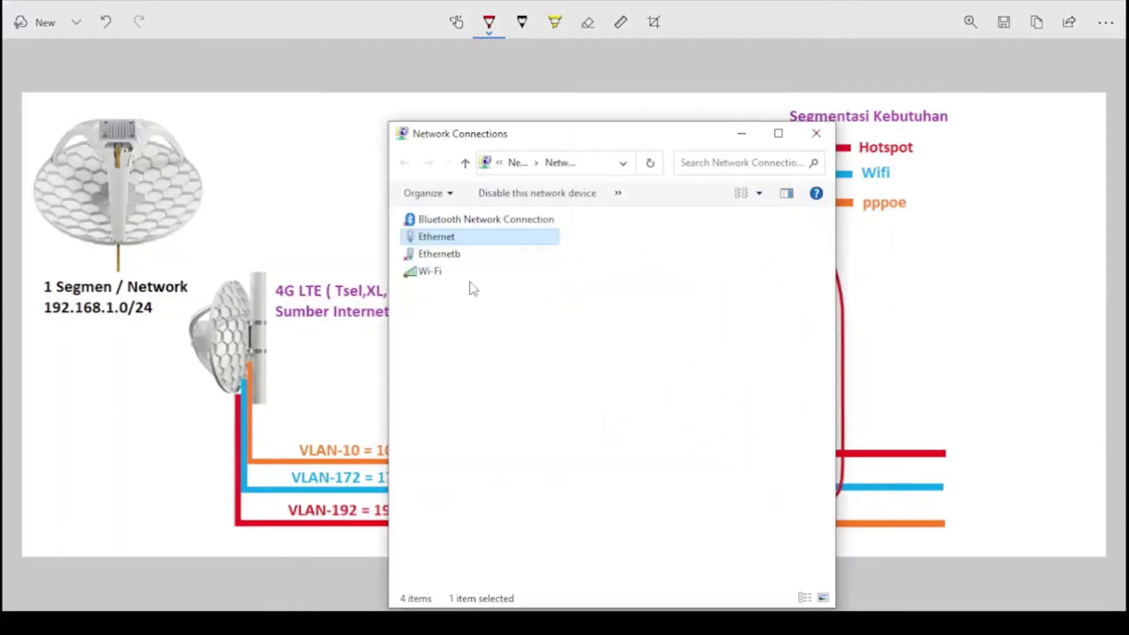